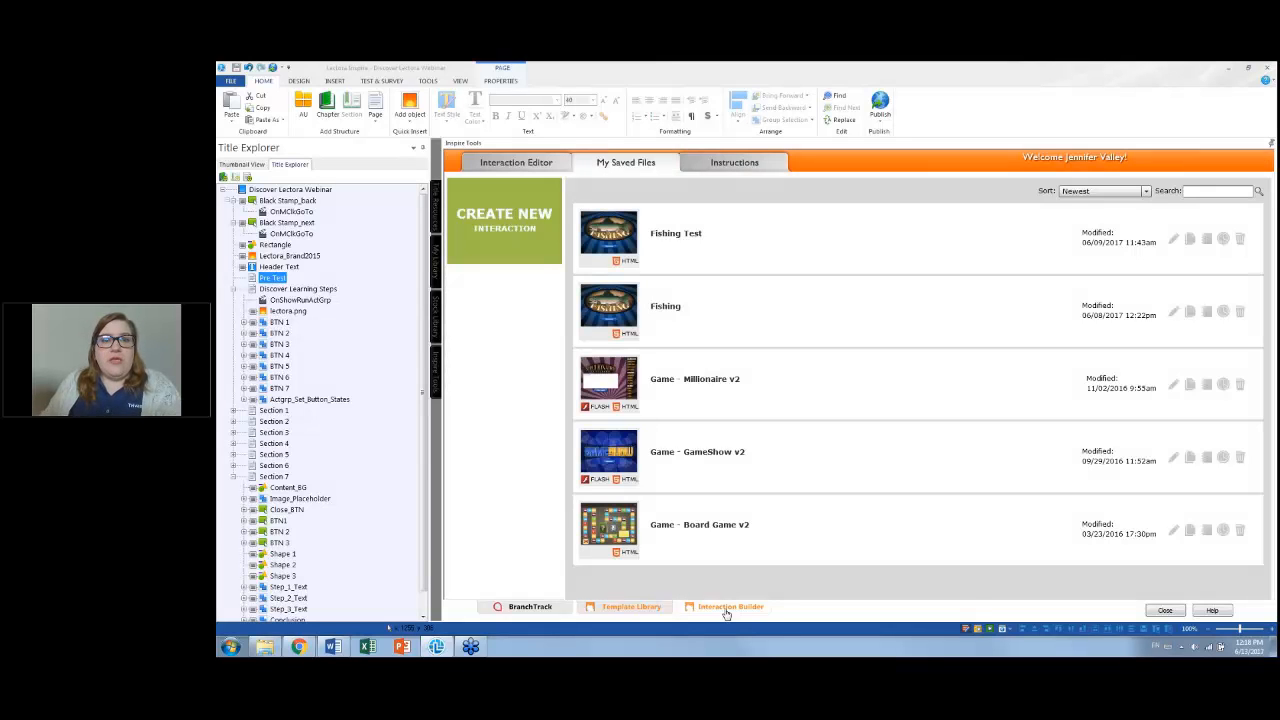
Start a new interaction from the Games category using the Game - Fishing v2 template
left_click(547, 163)
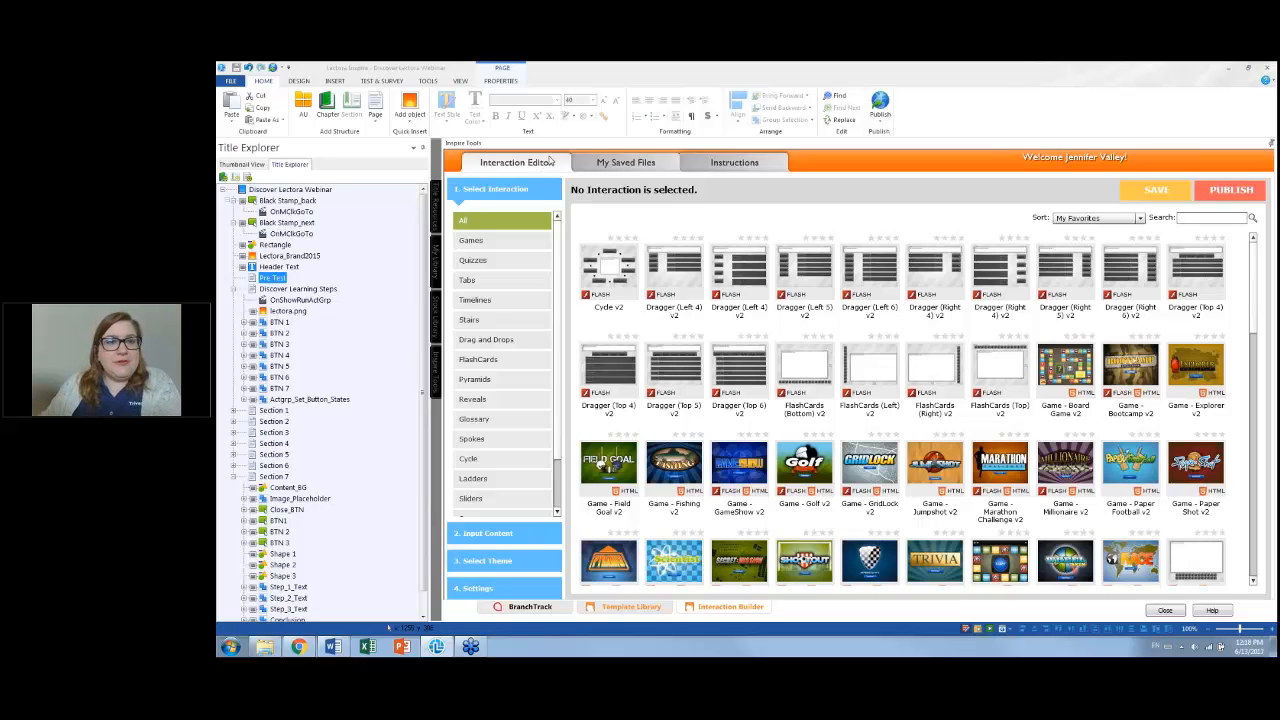
left_click(496, 241)
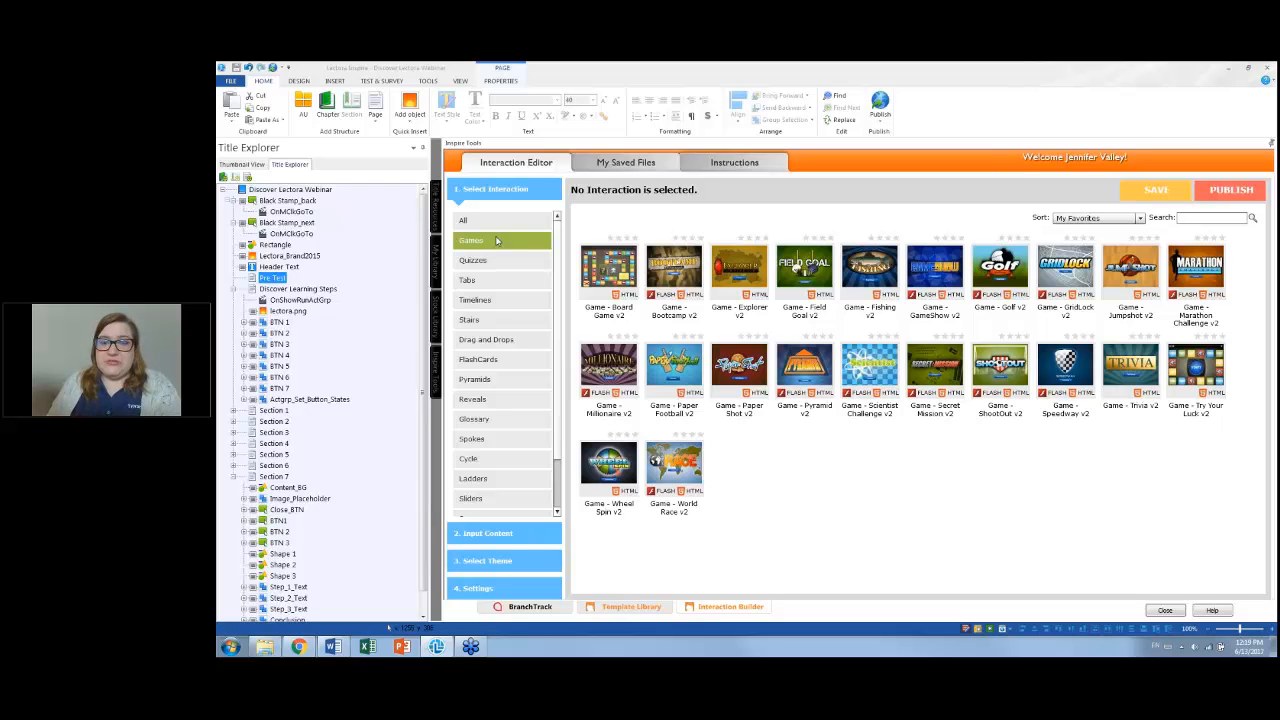
mouse_move(858, 286)
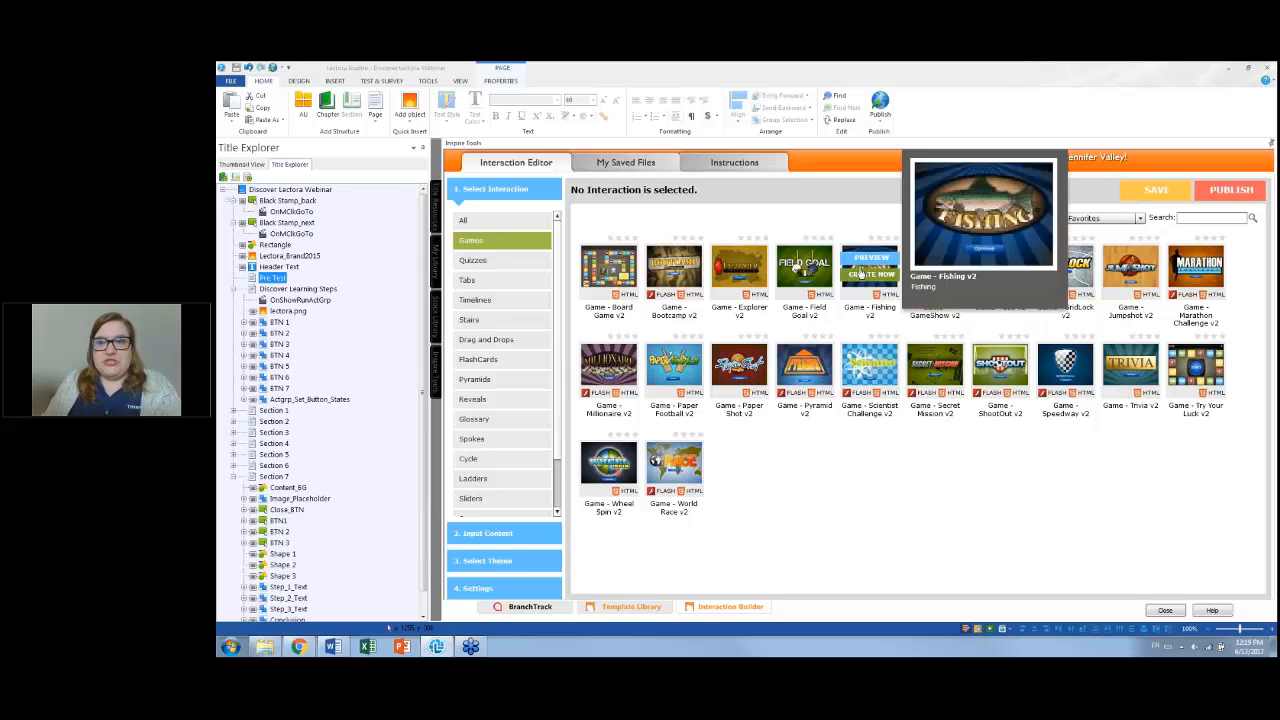
left_click(860, 277)
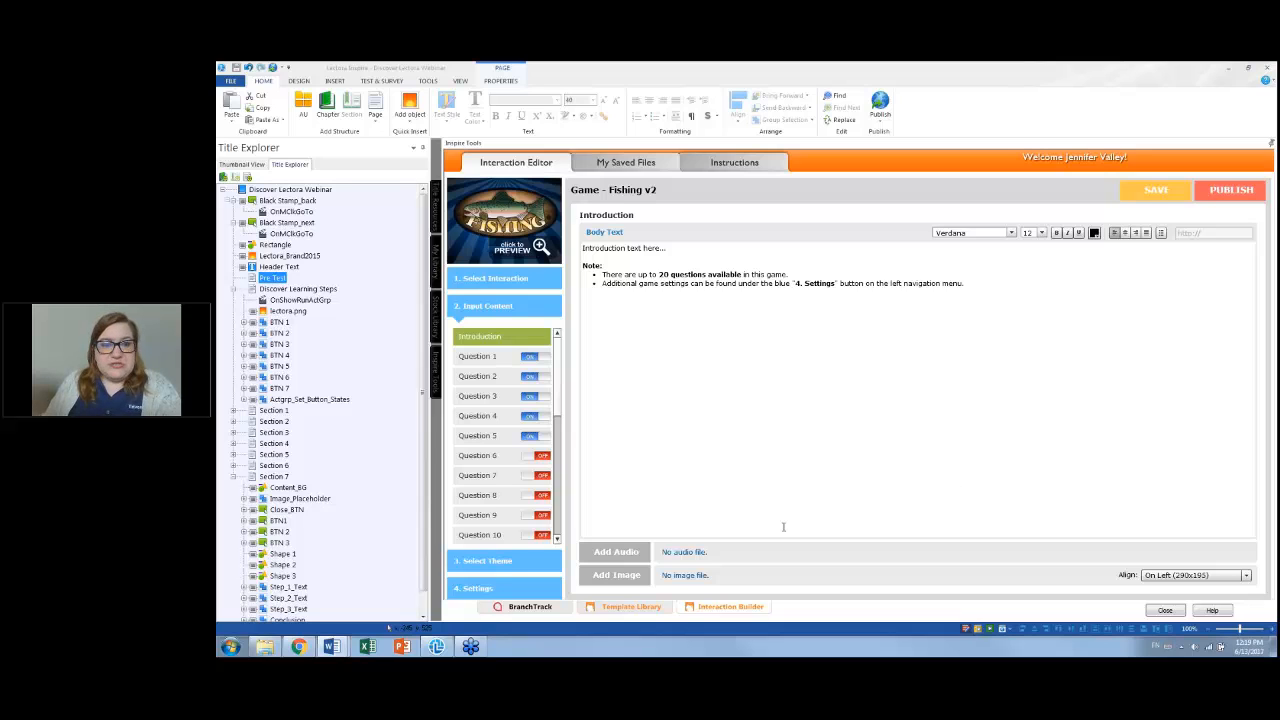
Replace the game's introduction with the pre-test welcome paragraph from the Word answer key, without a bullet
mouse_move(331, 646)
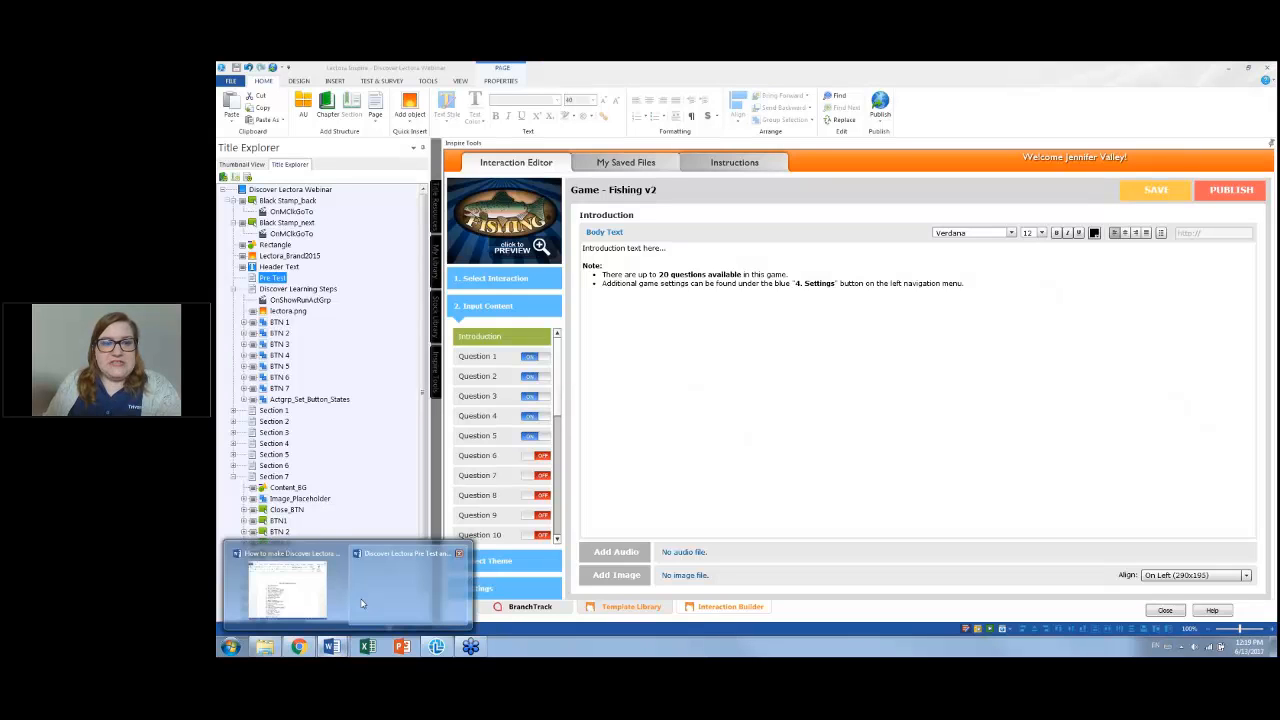
mouse_move(362, 603)
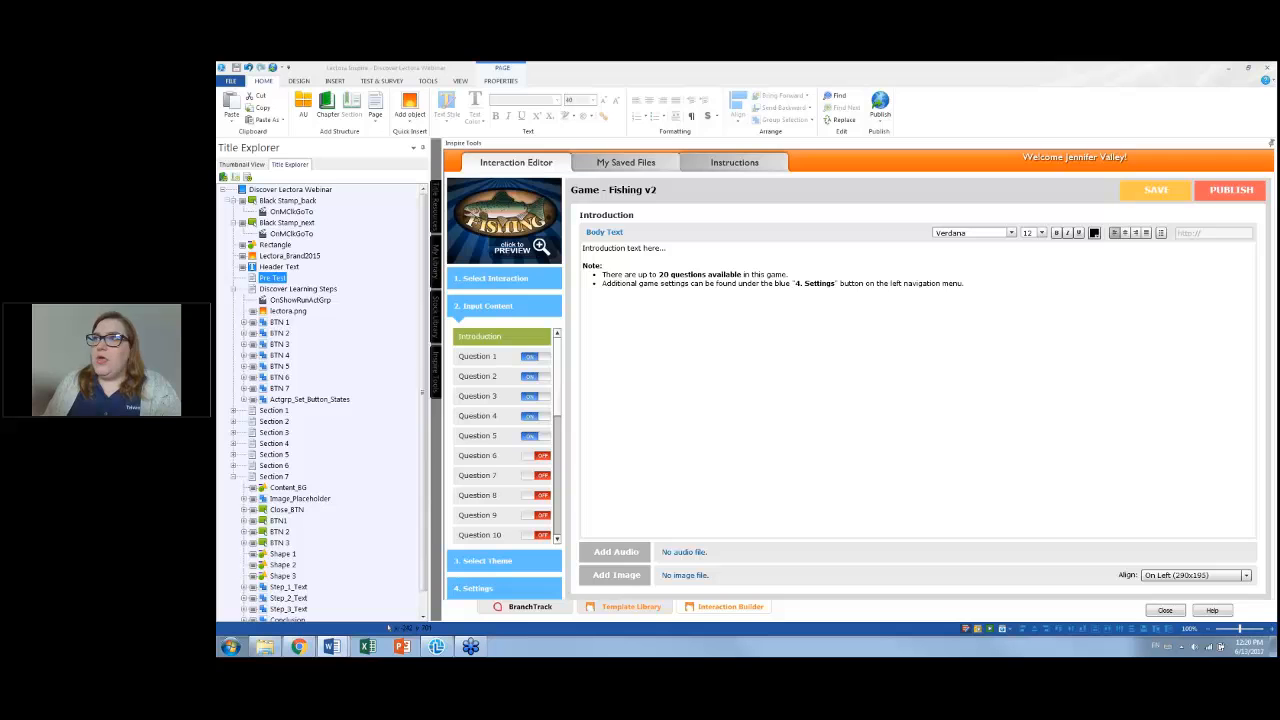
left_click_drag(1279, 68, 751, 61)
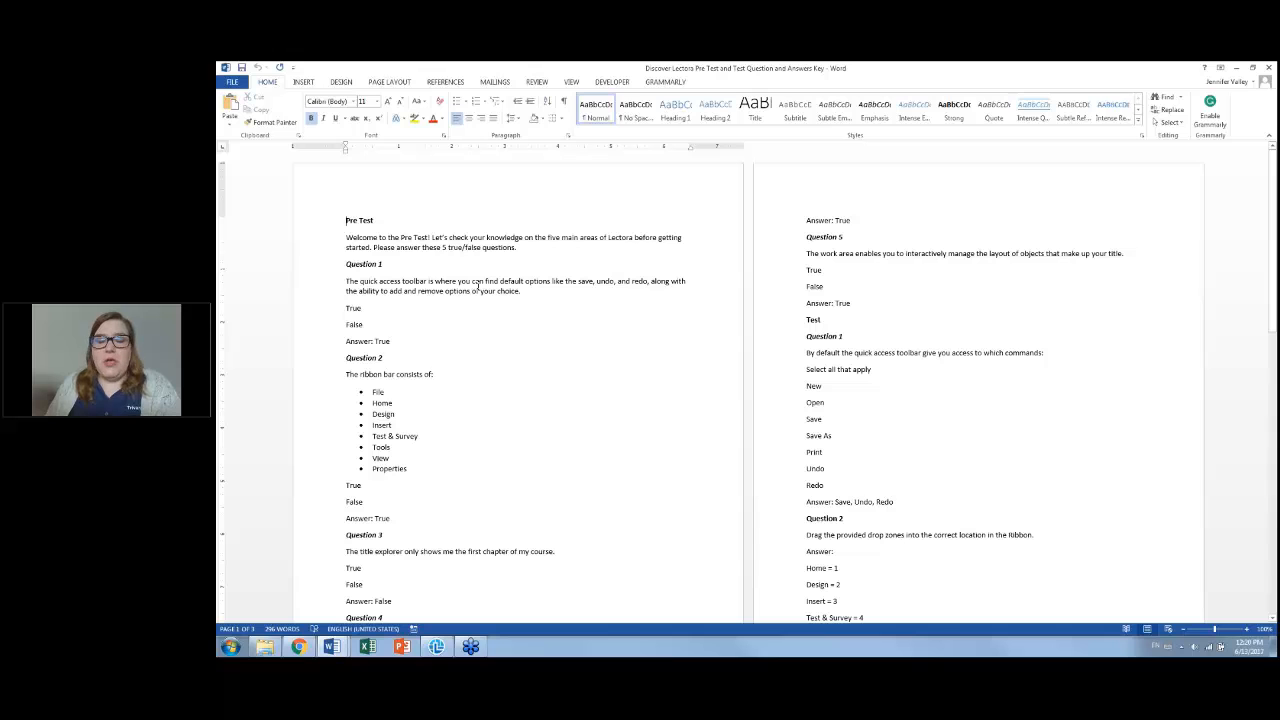
left_click_drag(611, 68, 1279, 70)
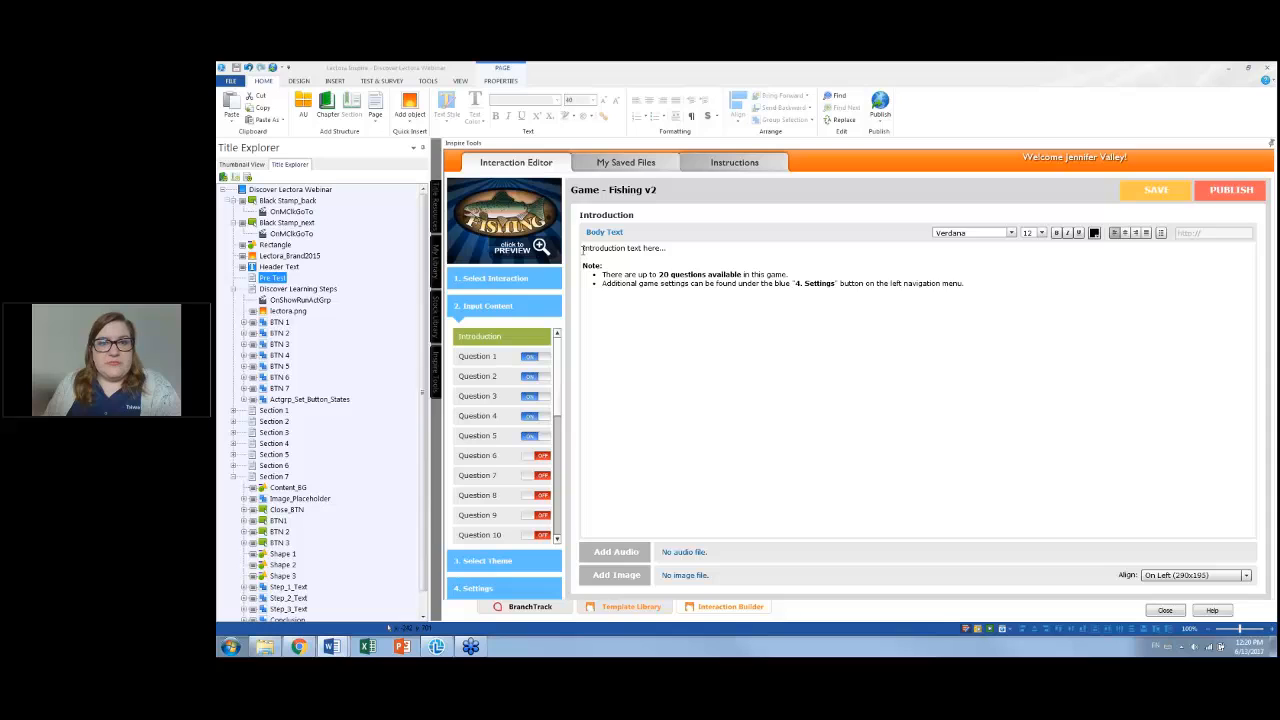
left_click_drag(584, 252, 833, 289)
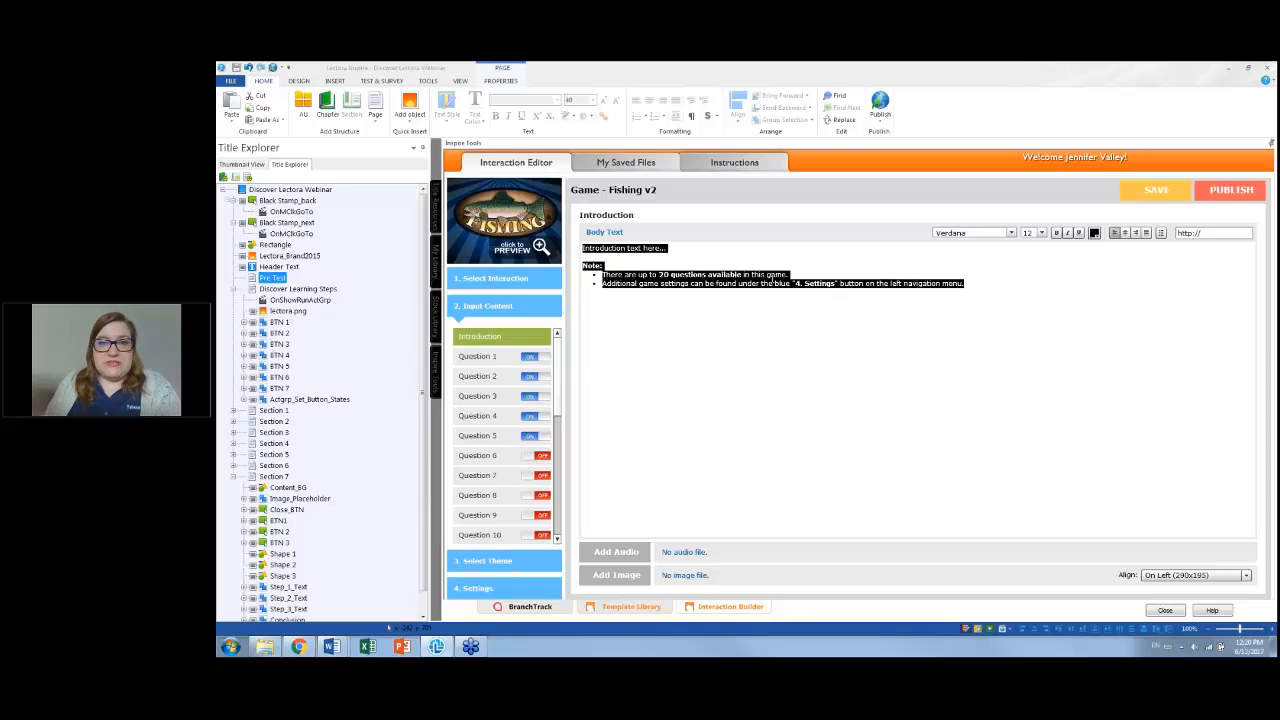
right_click(771, 280)
left_click(792, 309)
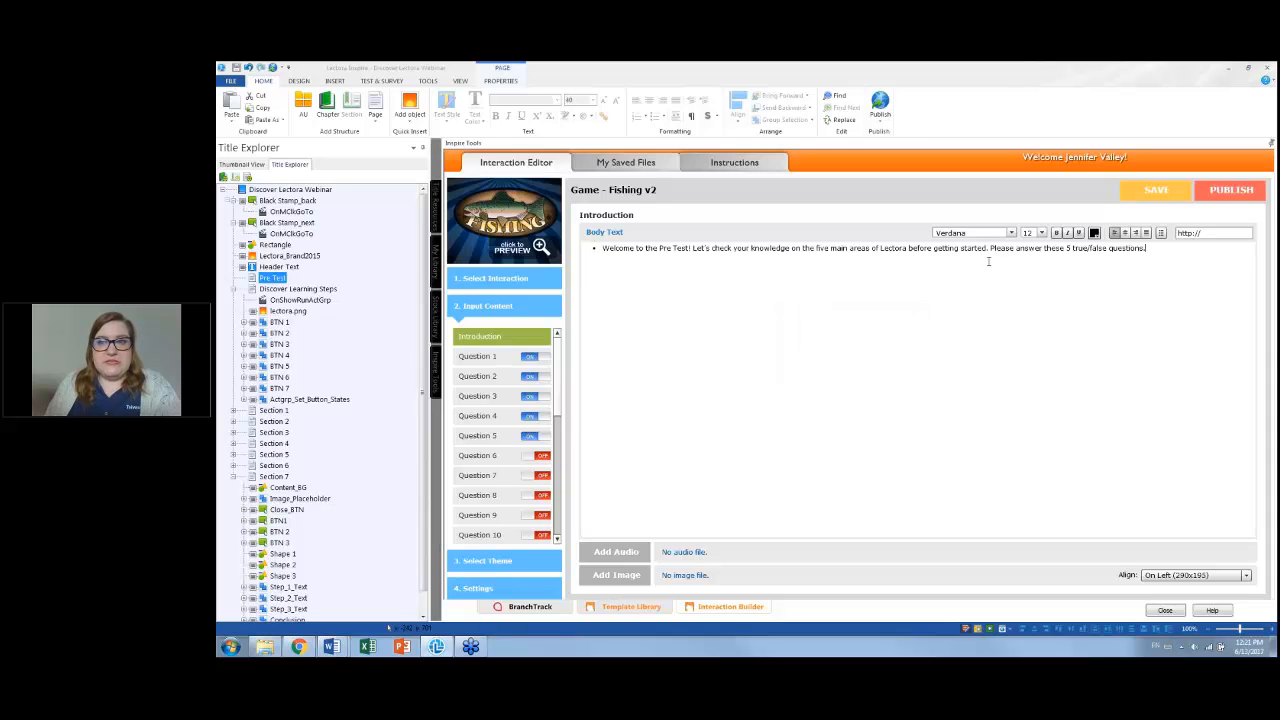
left_click(1161, 234)
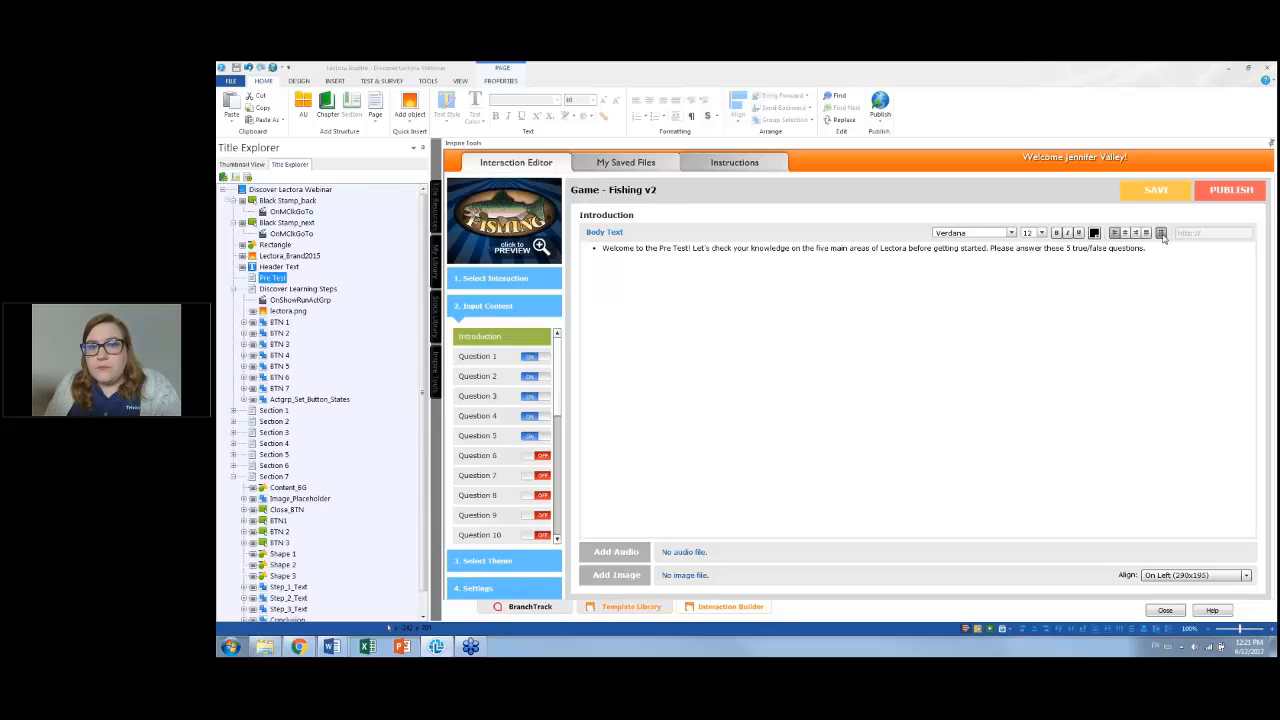
left_click(1161, 234)
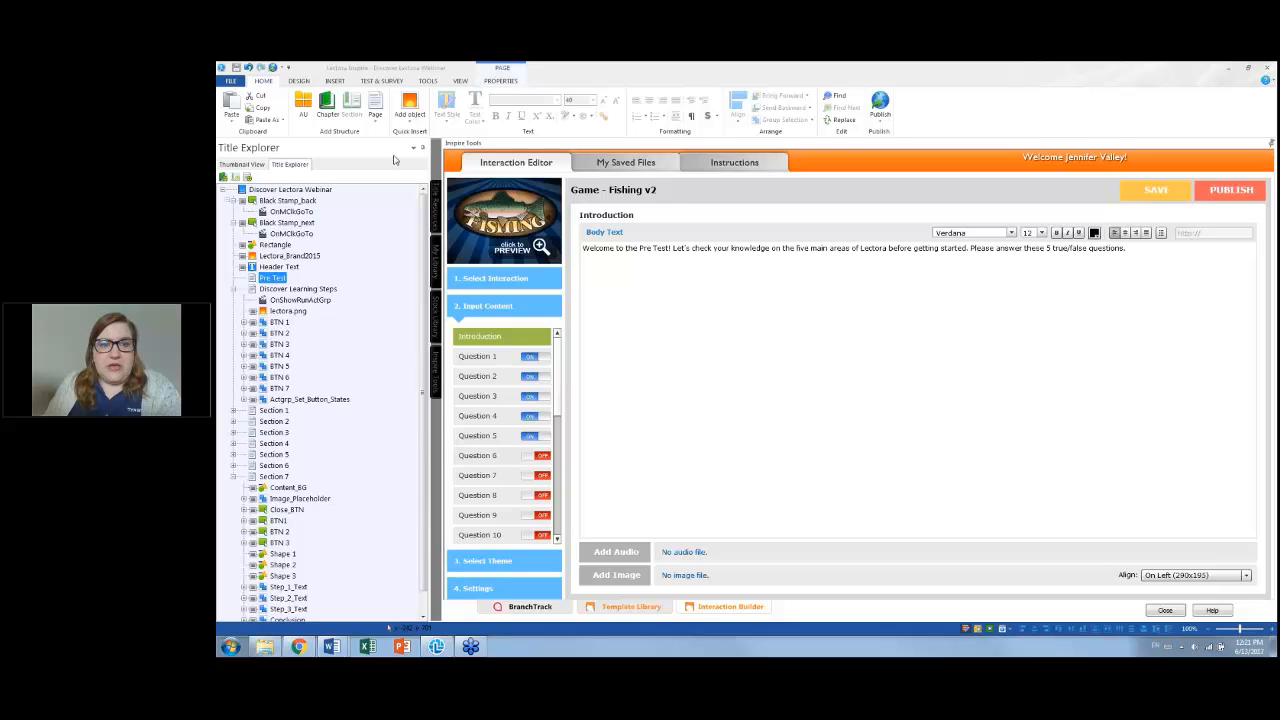
Set Question 1's type to True/False
left_click(489, 360)
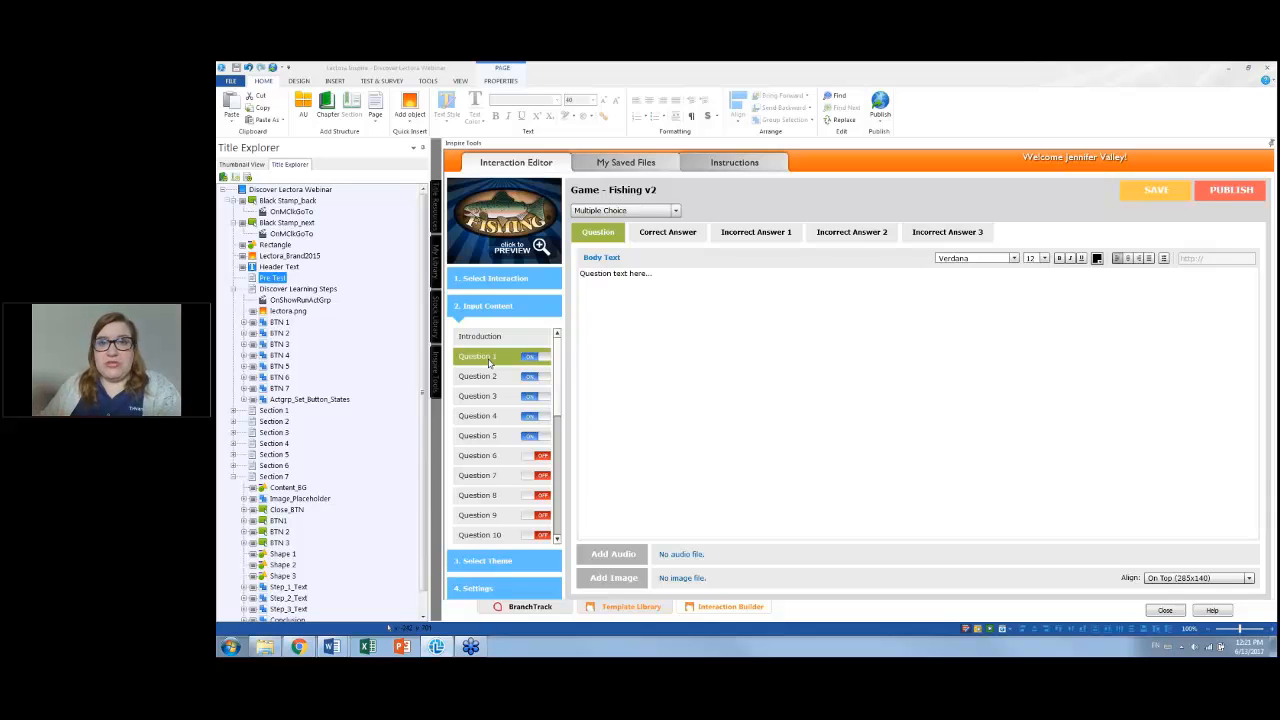
left_click(676, 212)
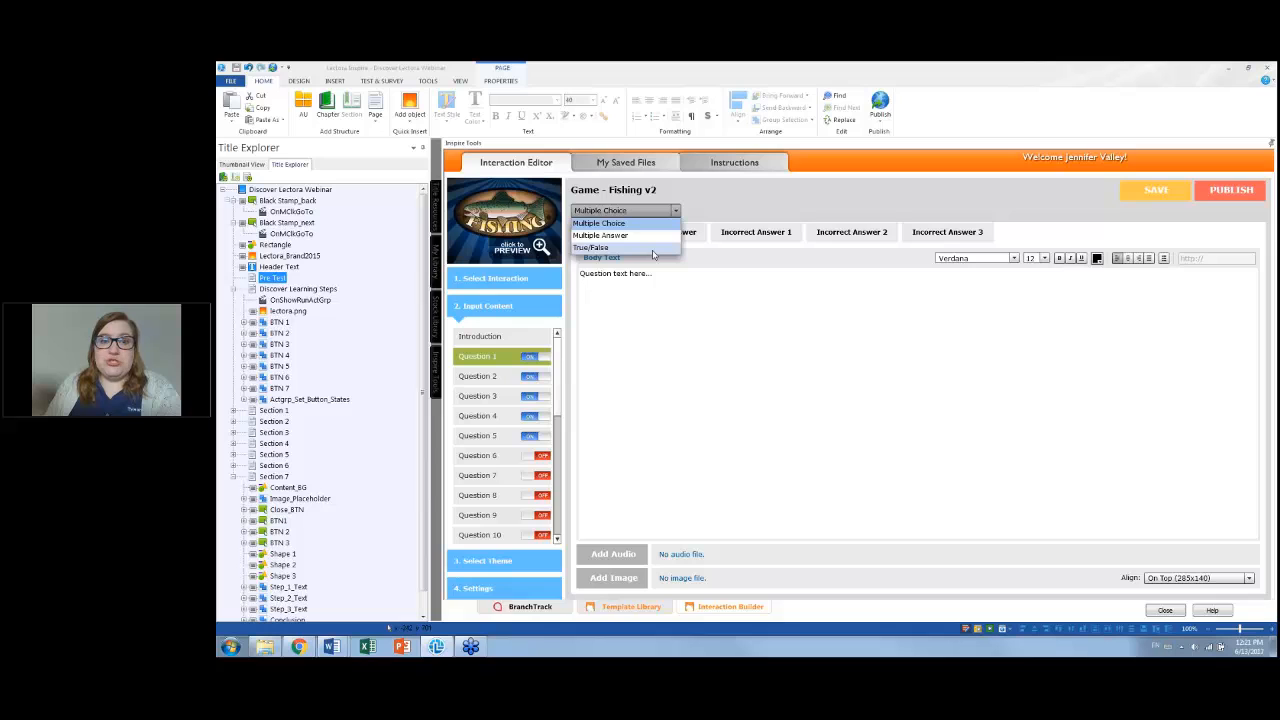
left_click(650, 248)
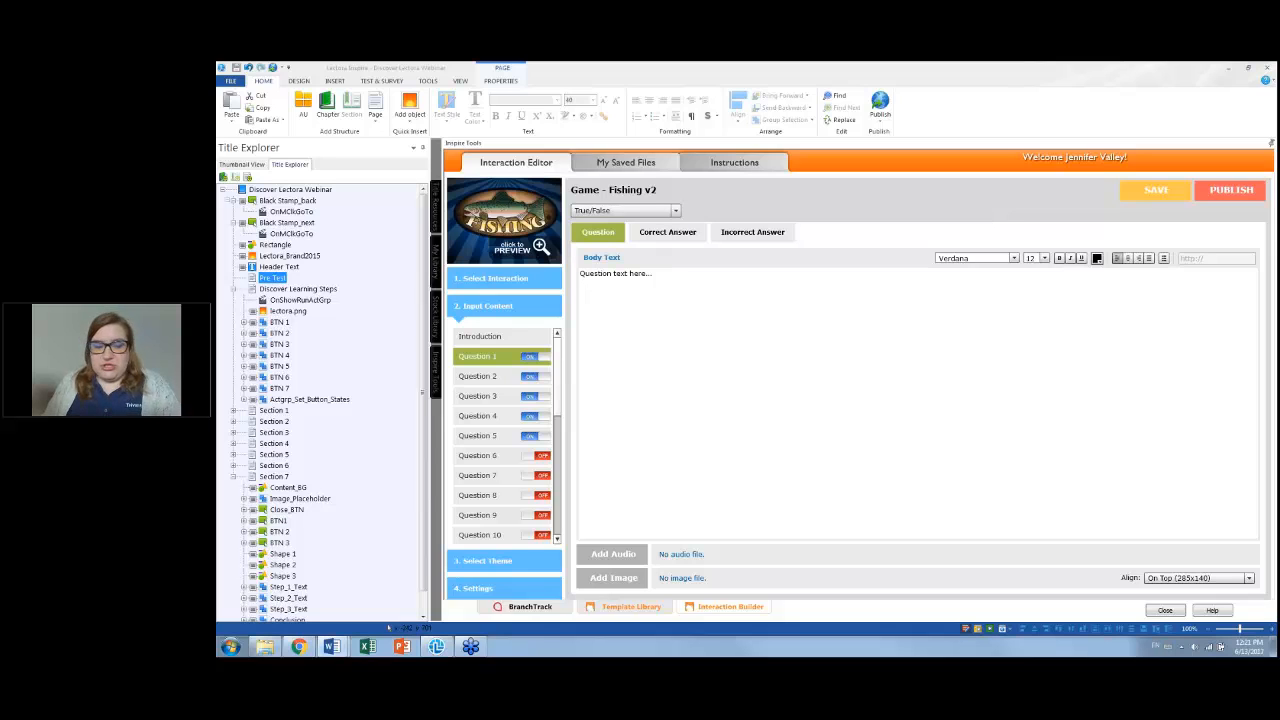
Replace Question 1's placeholder text with the pasted quick access toolbar statement
left_click(680, 283)
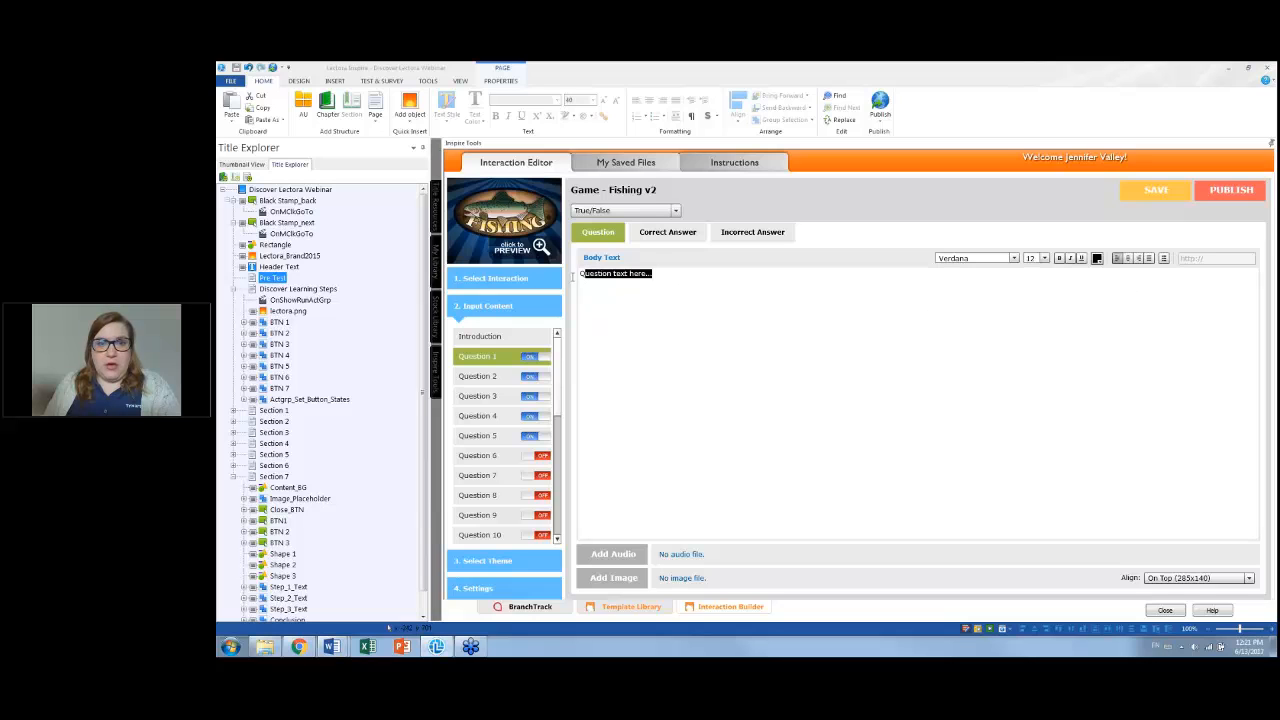
right_click(703, 289)
left_click(730, 320)
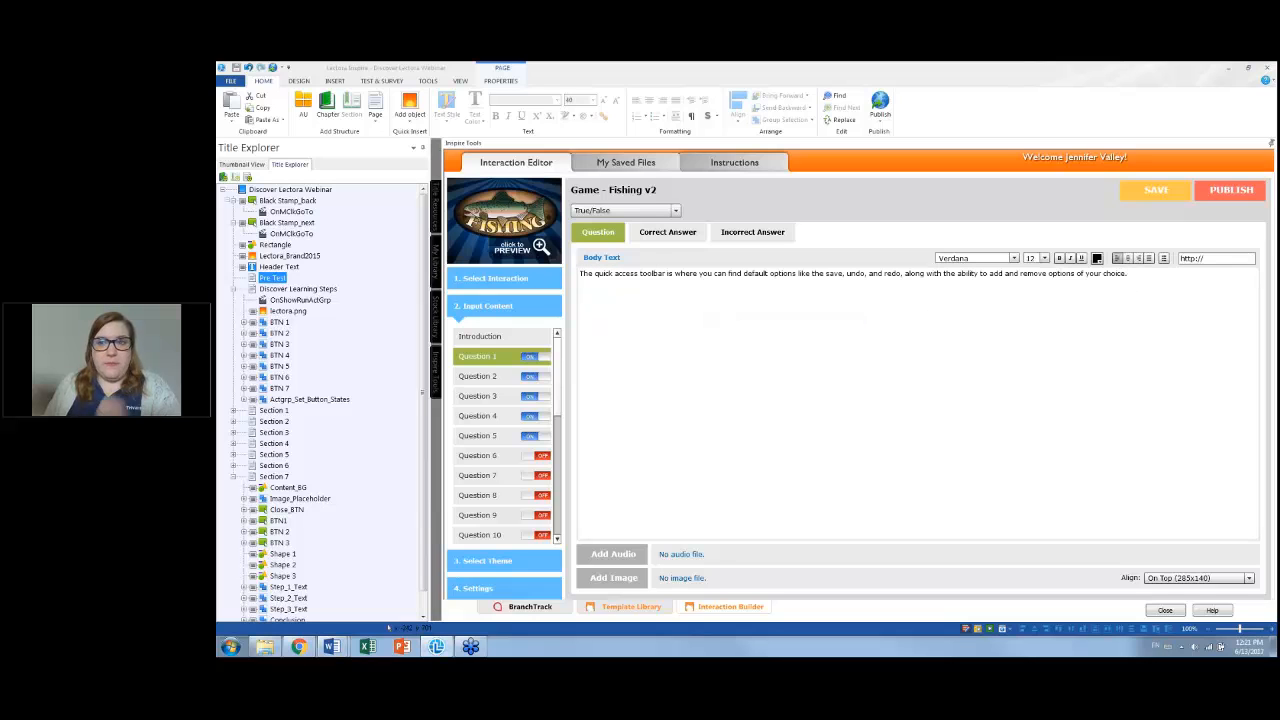
Set Question 1's correct answer text to True
left_click(664, 238)
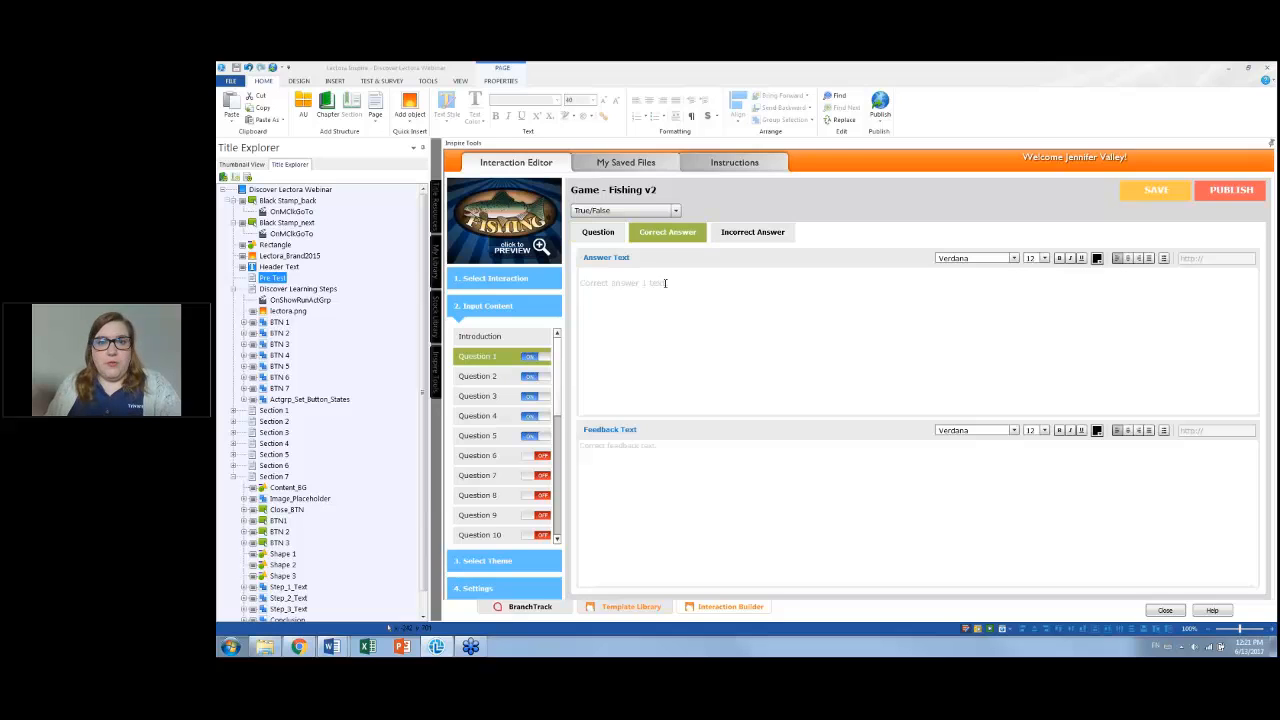
left_click_drag(694, 283, 546, 284)
key("Delete")
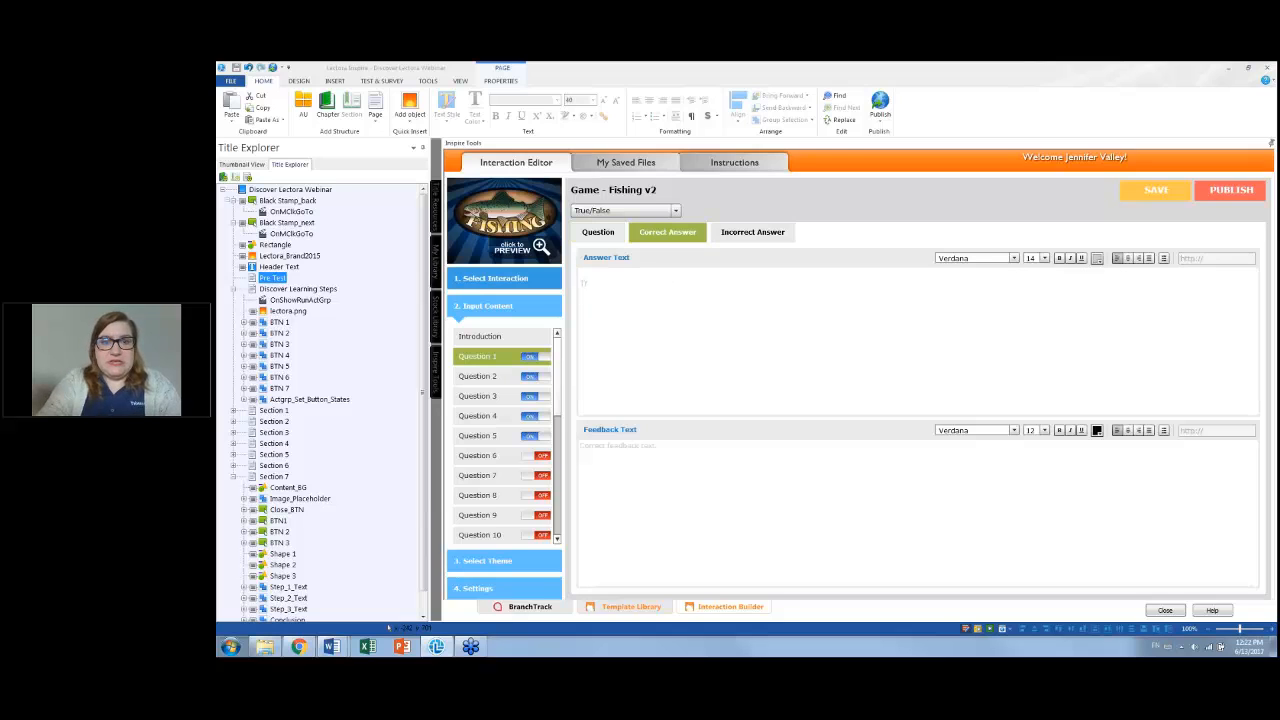
Set Question 1's incorrect answer text to False
left_click(744, 236)
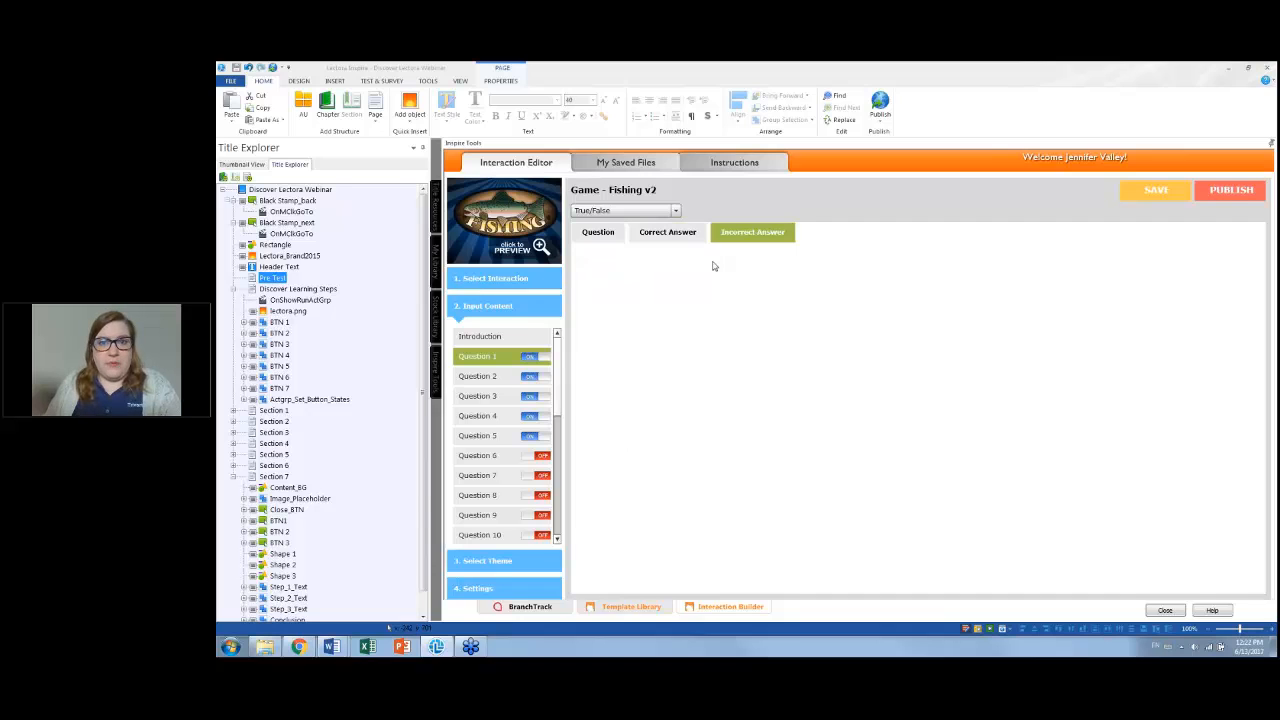
left_click_drag(703, 283, 570, 284)
key("Delete")
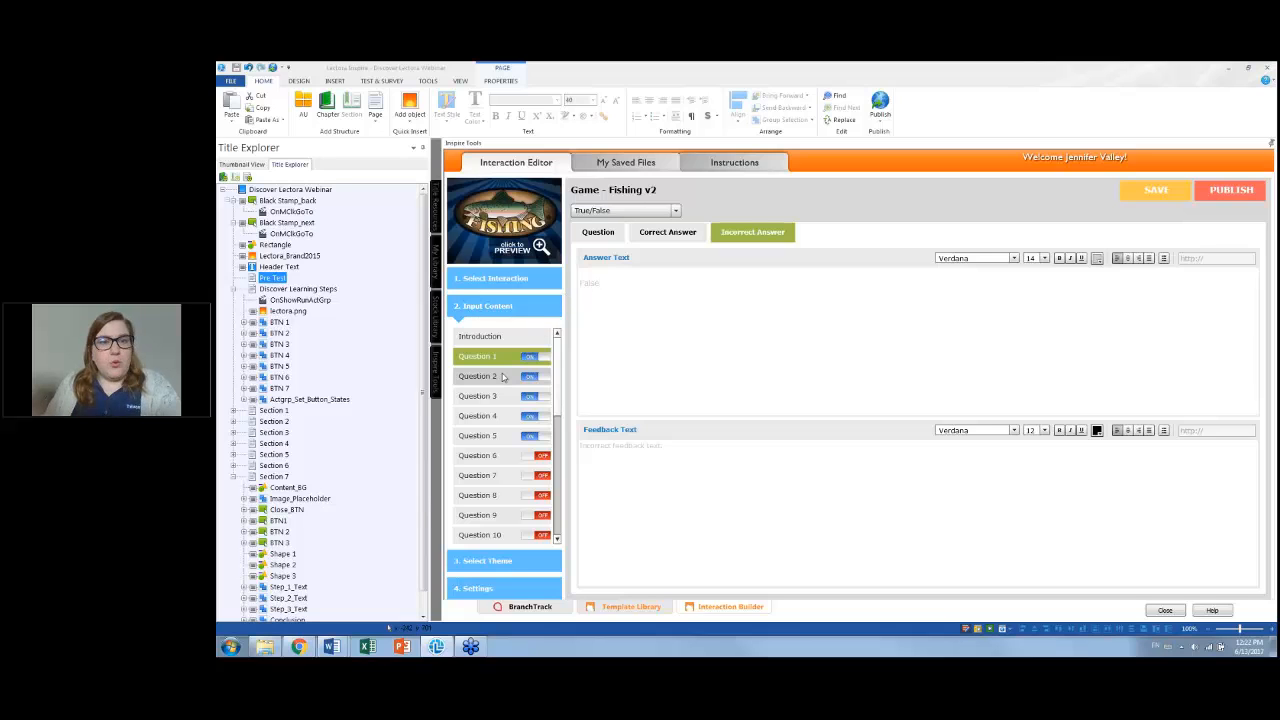
Set Question 2's type to True/False
left_click(503, 376)
left_click(675, 211)
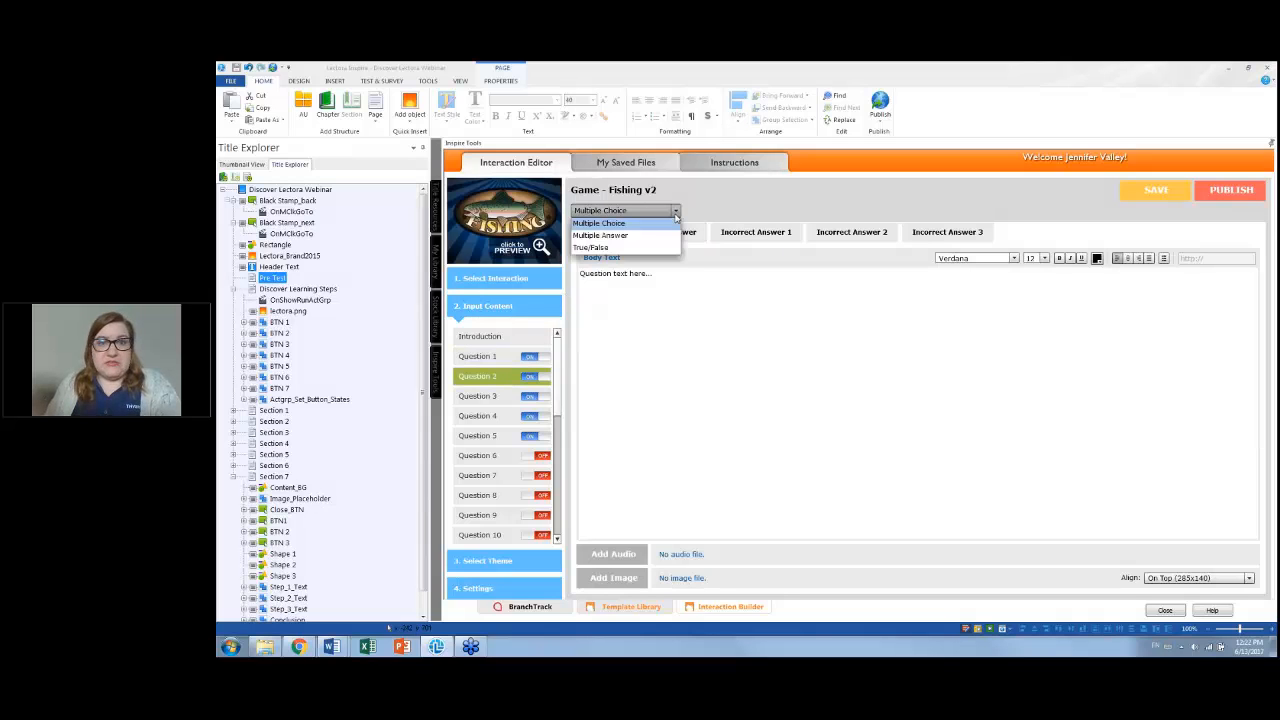
left_click(610, 247)
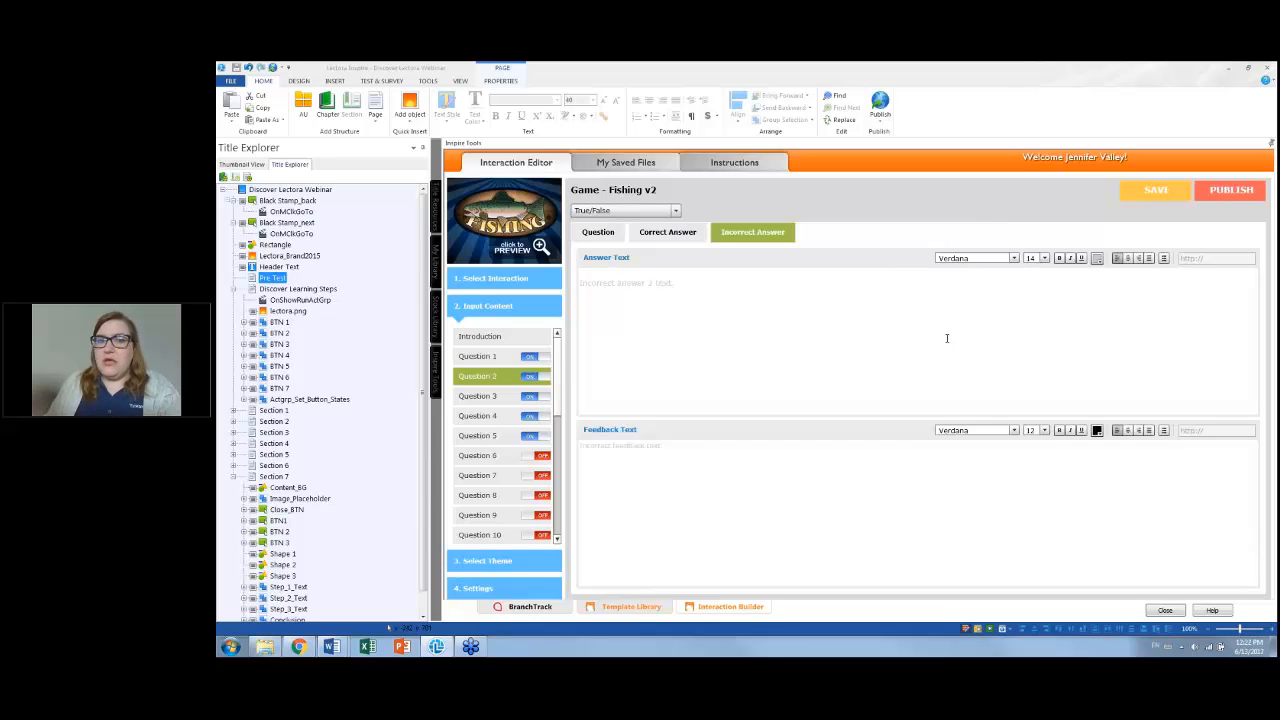
Replace Question 2's placeholder text with the pasted ribbon bar statement and its list of tabs
left_click(598, 232)
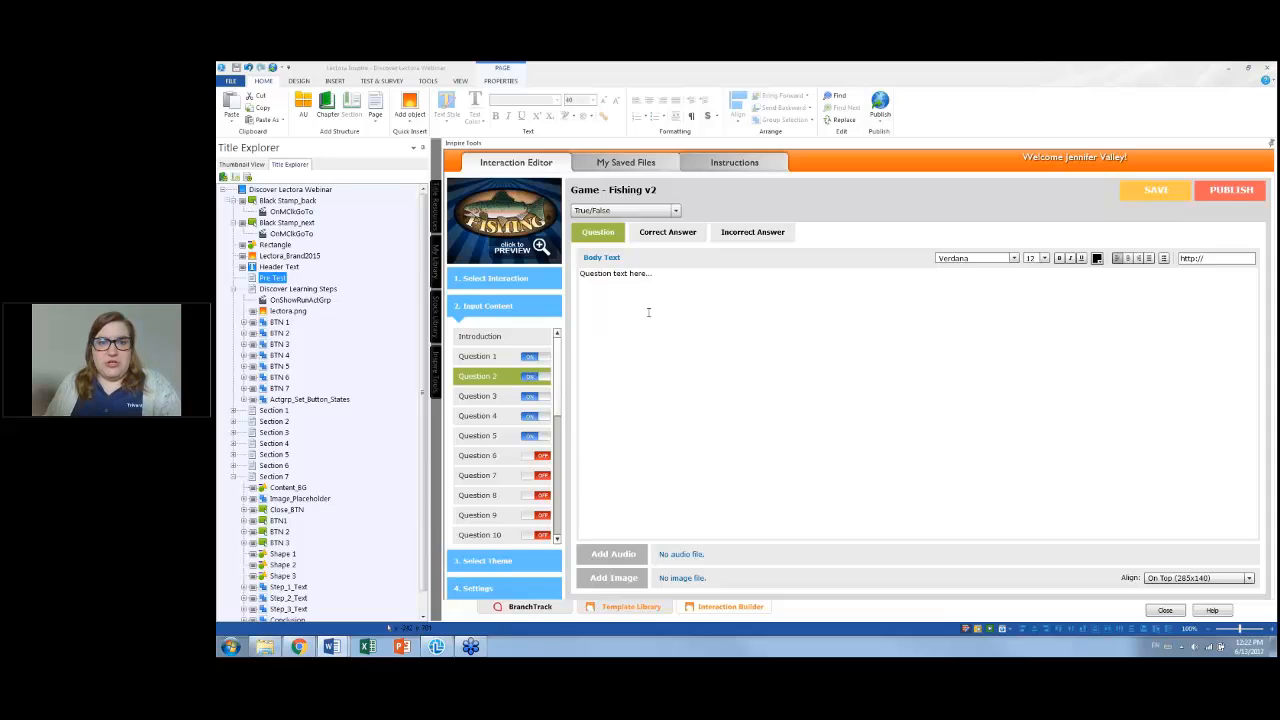
left_click_drag(672, 279, 578, 276)
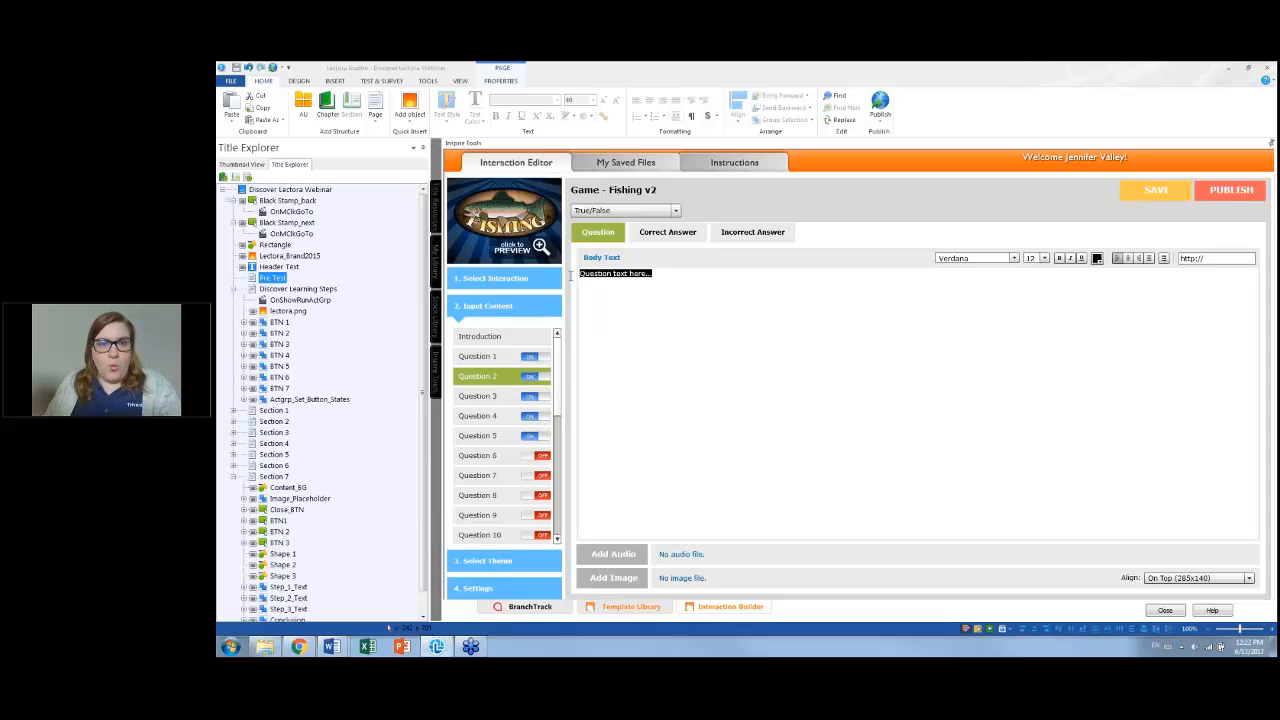
right_click(876, 314)
left_click(900, 346)
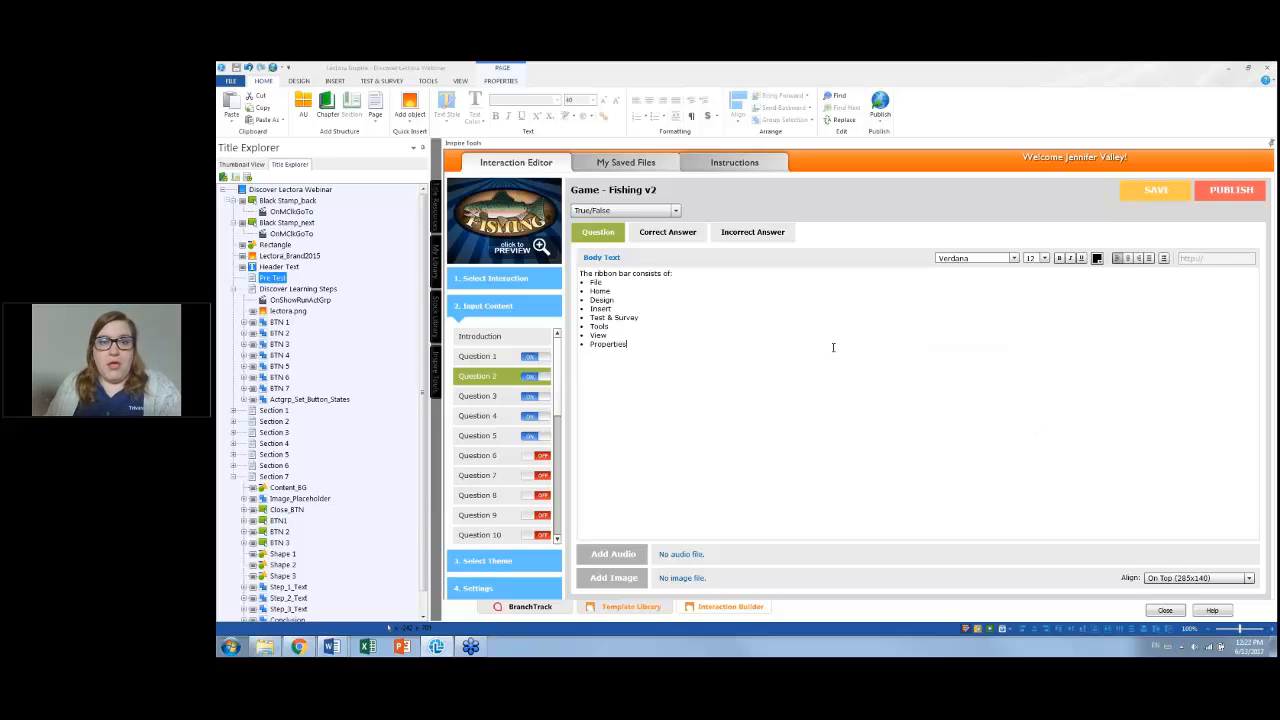
Set Question 2's correct answer text to True
left_click(678, 234)
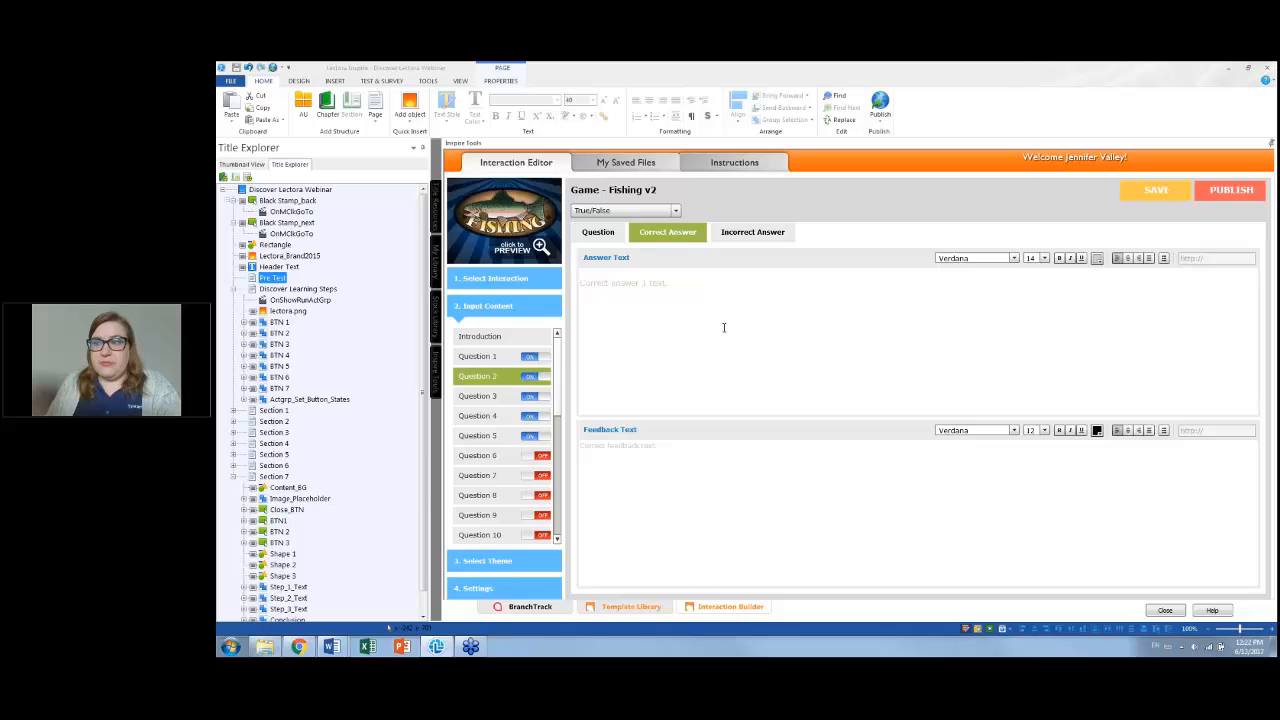
left_click_drag(719, 283, 543, 281)
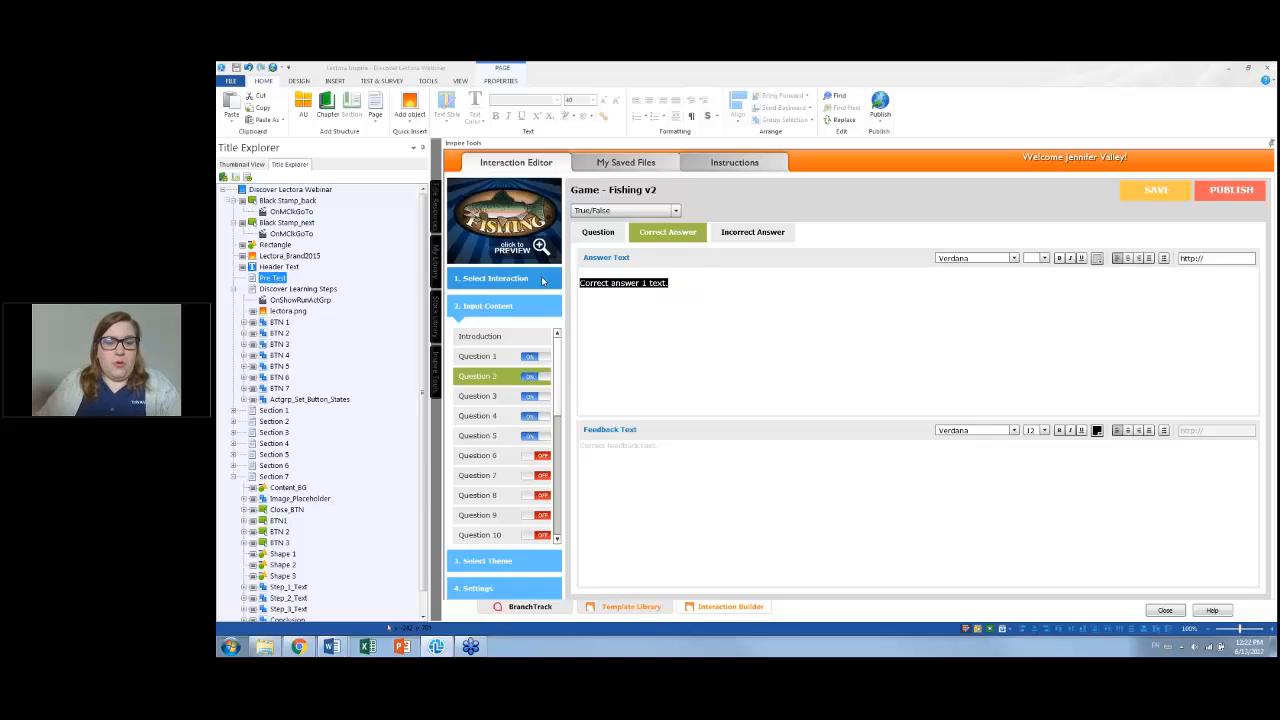
type("True")
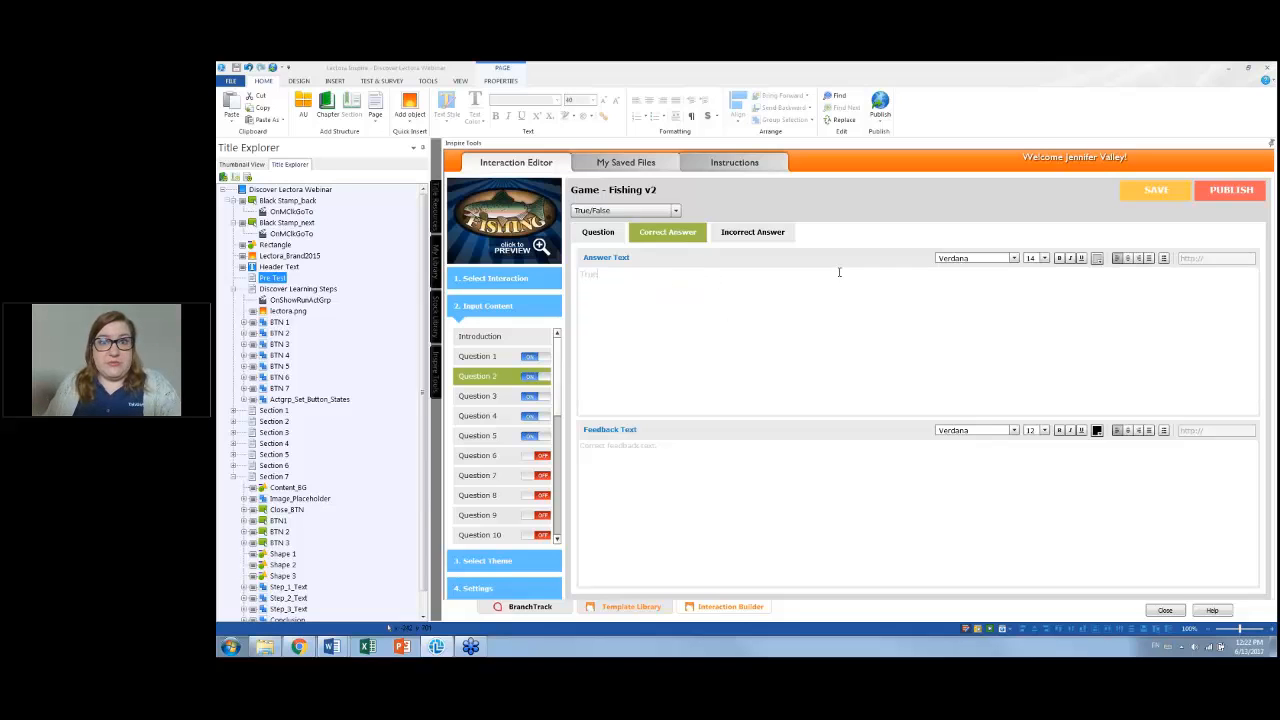
Set Question 2's incorrect answer text to False
left_click(752, 232)
left_click_drag(690, 283, 563, 281)
type("False")
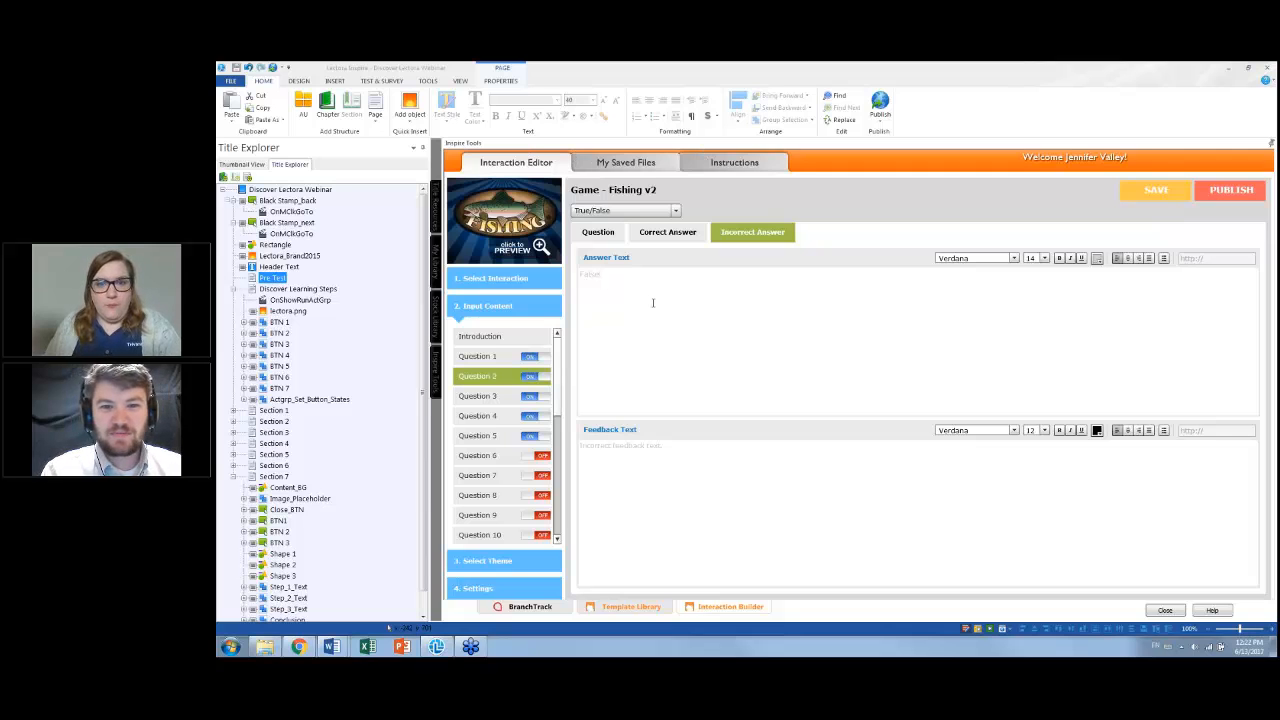
Set Question 3's type to True/False
left_click(503, 400)
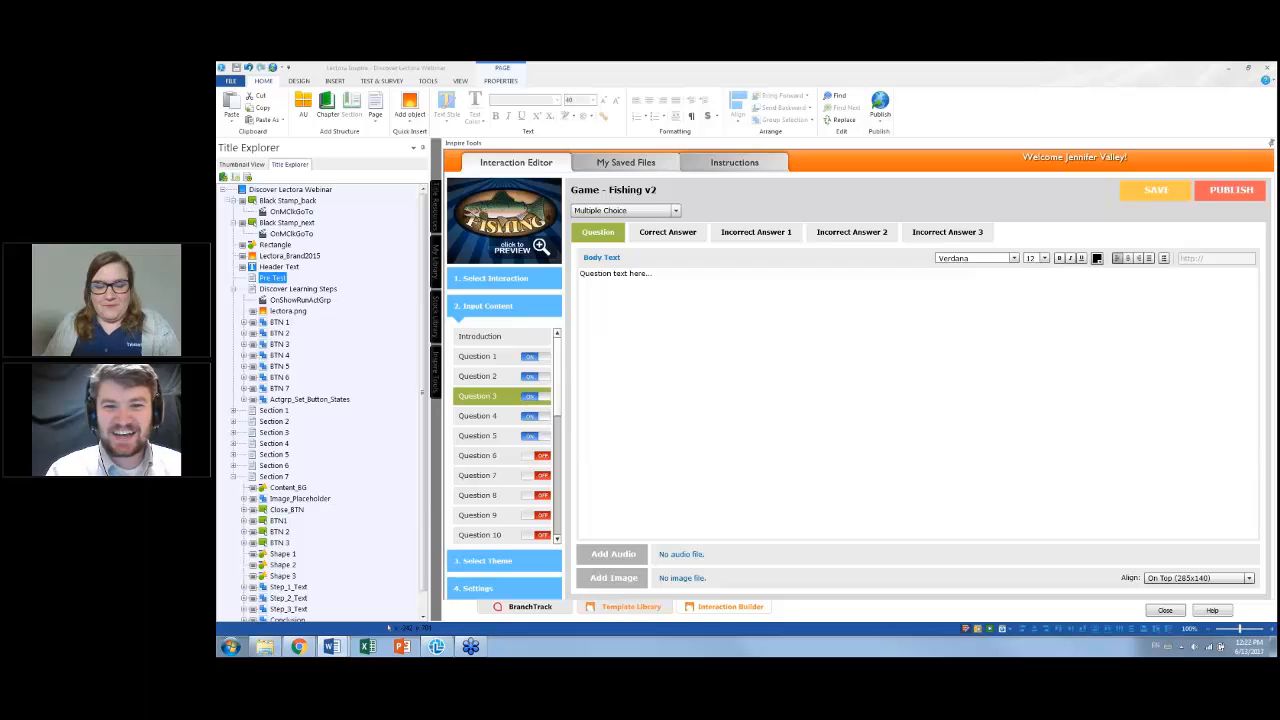
left_click(673, 213)
left_click(630, 247)
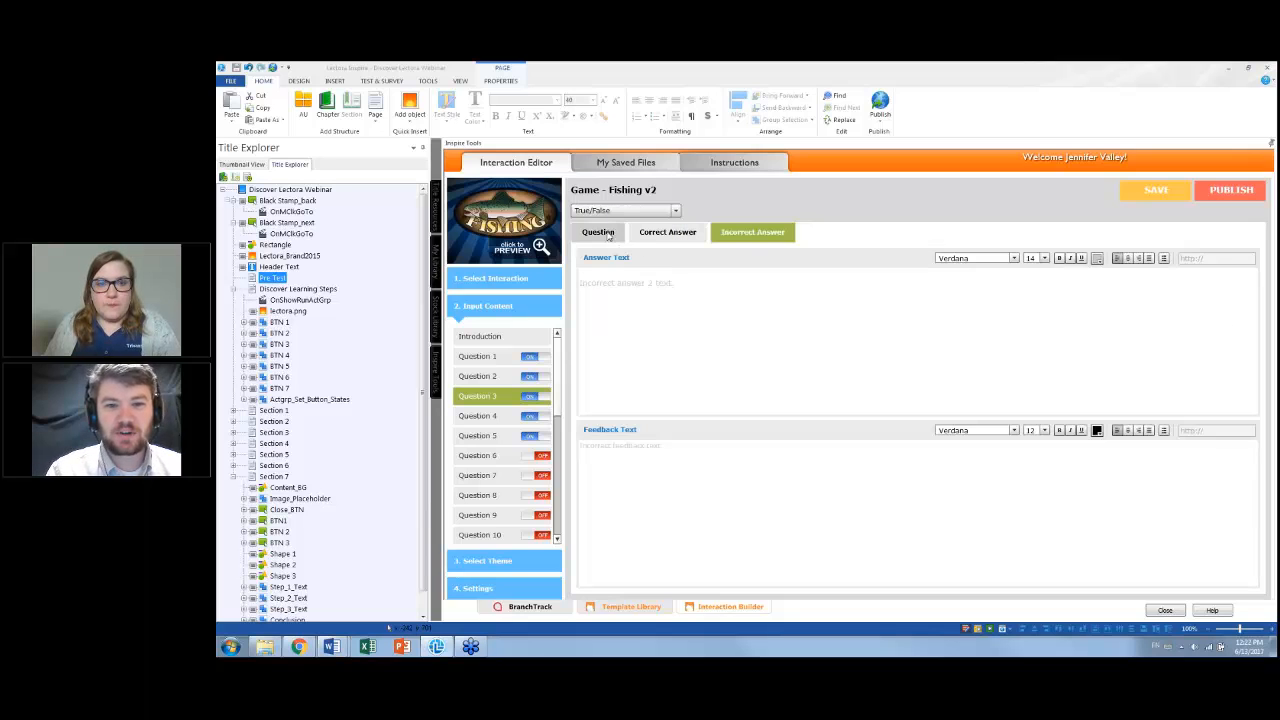
Replace Question 3's placeholder text with the pasted title explorer statement
left_click(608, 233)
left_click_drag(663, 274, 580, 277)
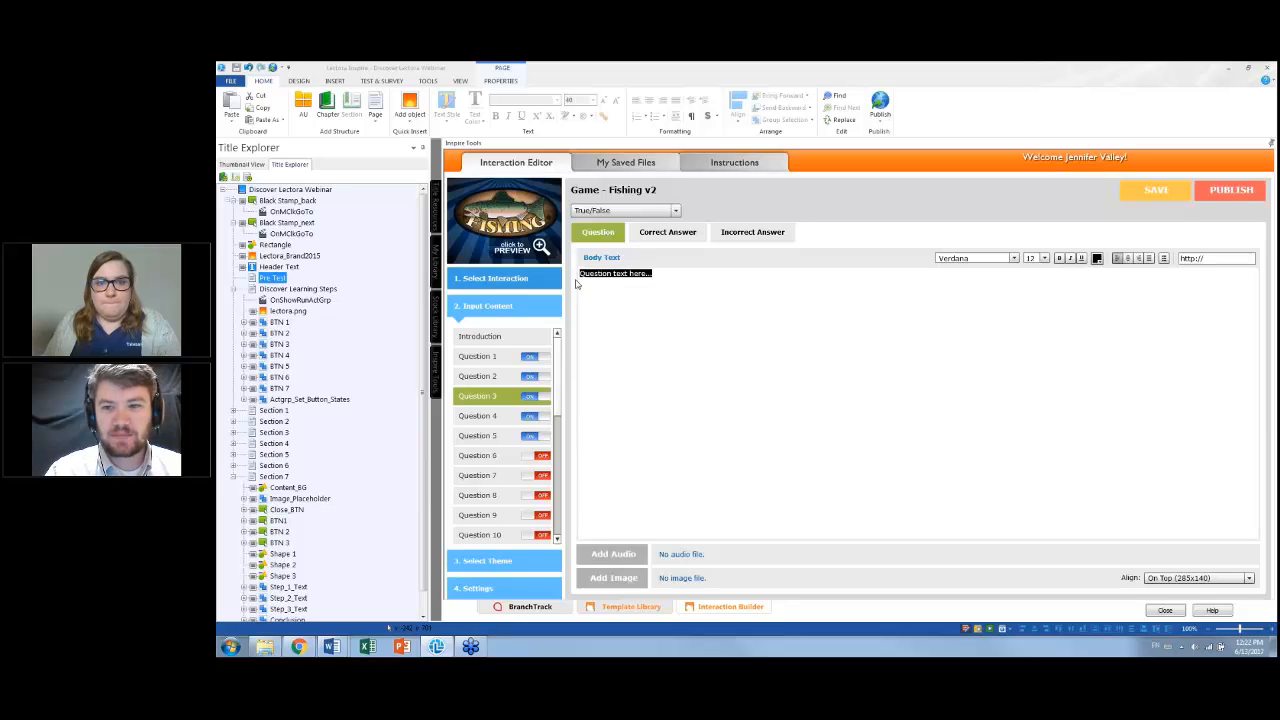
right_click(684, 276)
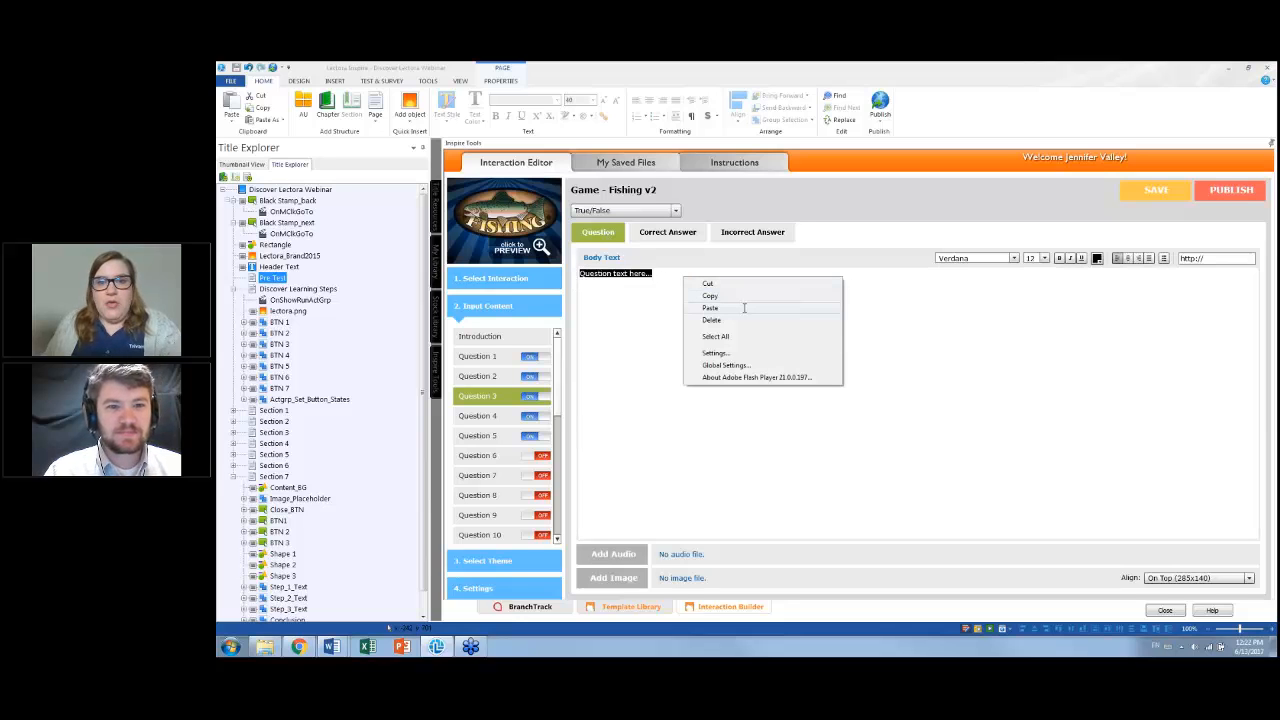
left_click(744, 308)
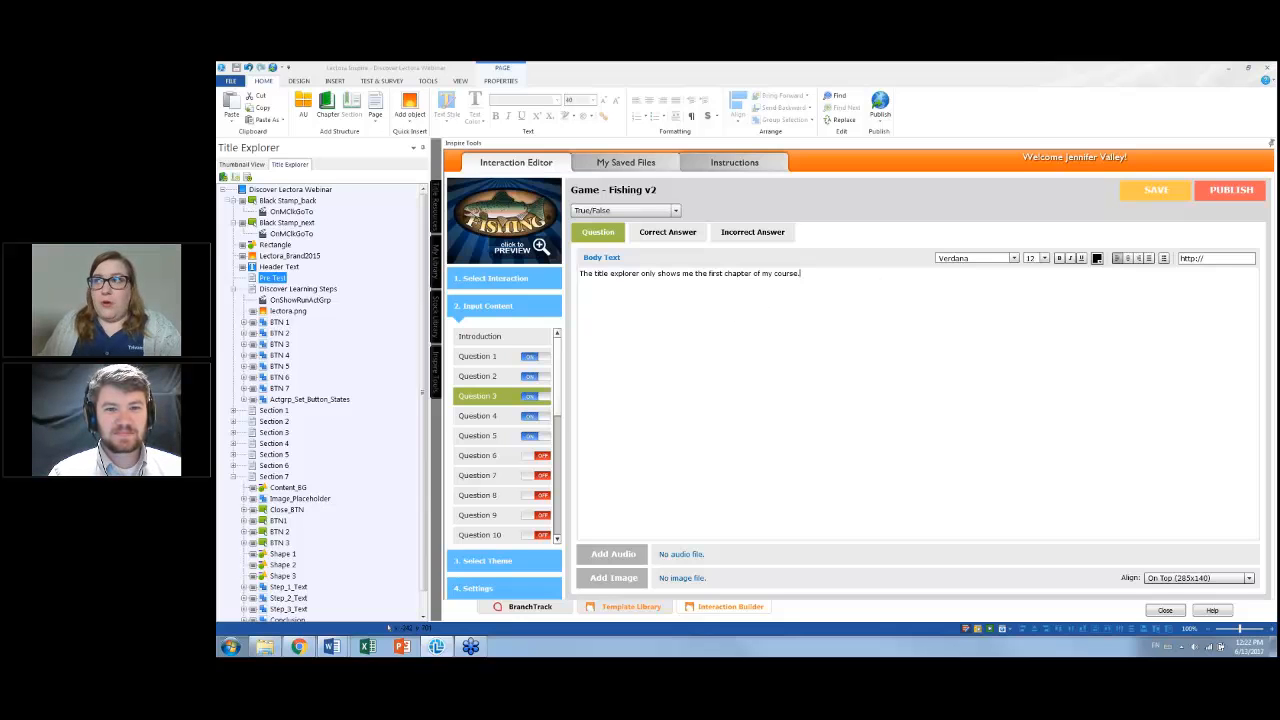
Check the Word answer key, then set Question 3's correct answer text to True
left_click_drag(1277, 134, 797, 62)
scroll(619, 290, "up", 4)
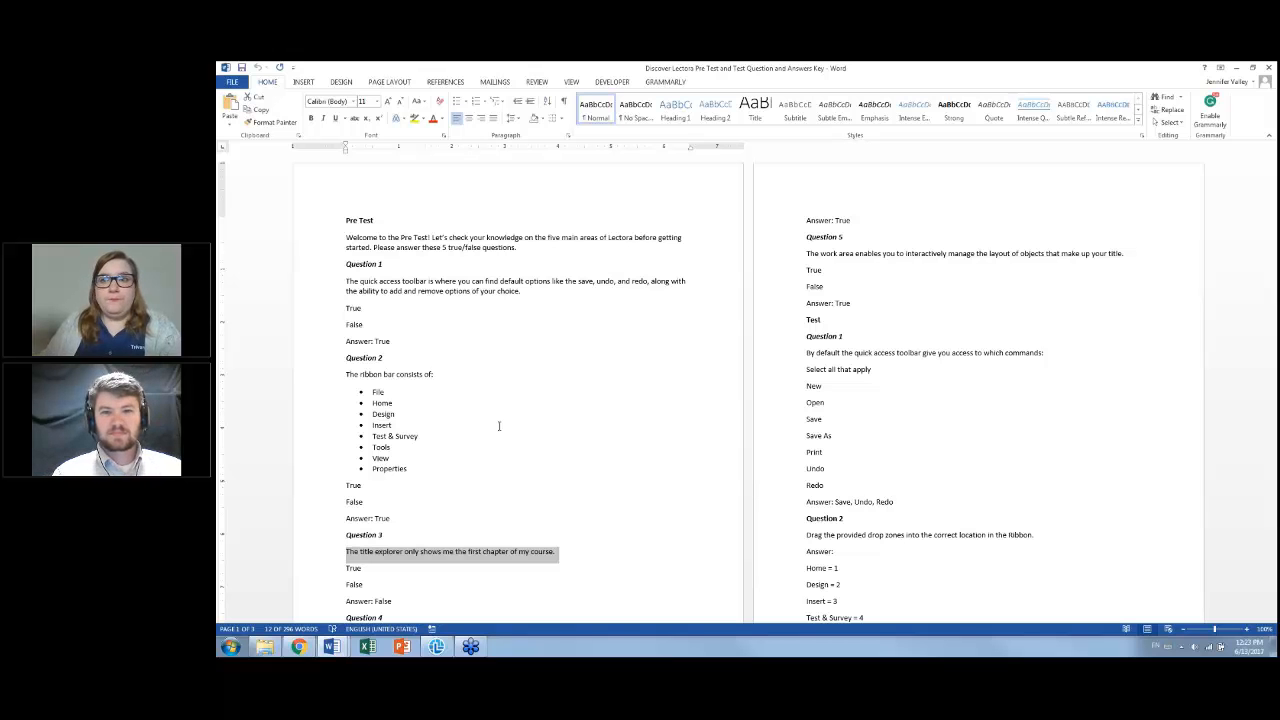
left_click_drag(914, 76, 1277, 72)
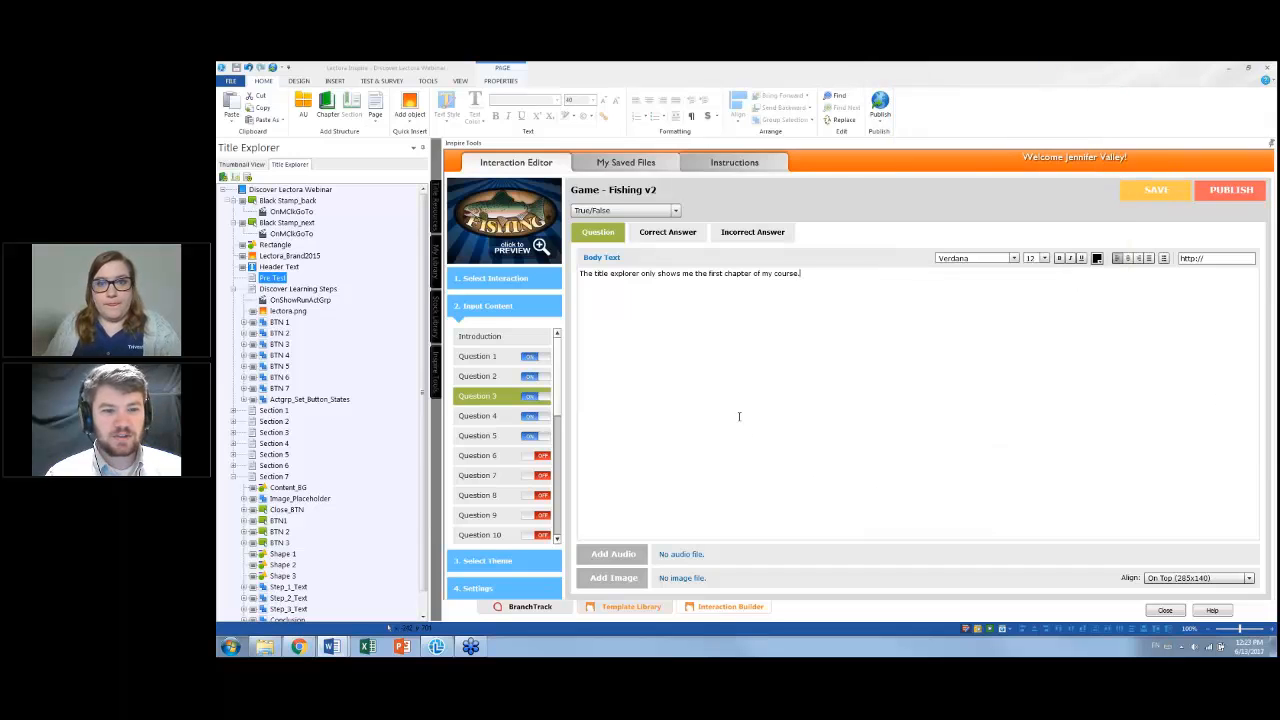
left_click(668, 232)
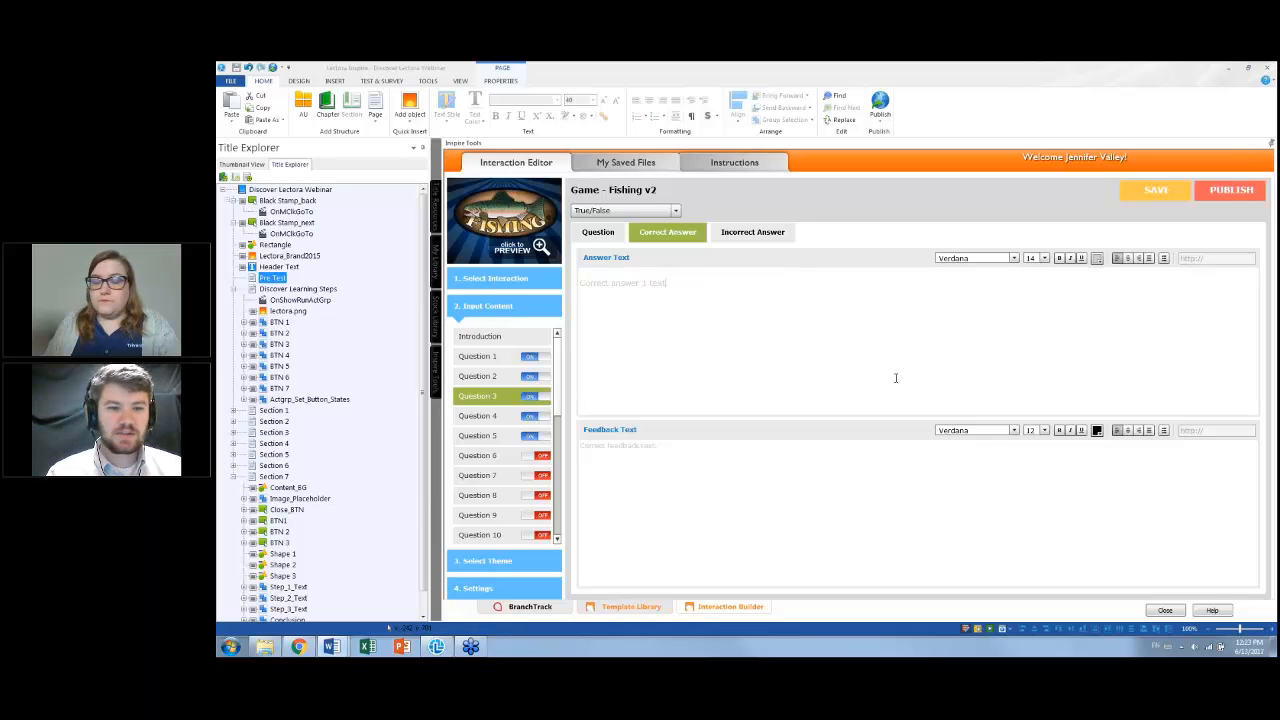
left_click_drag(723, 286, 556, 283)
key("Delete")
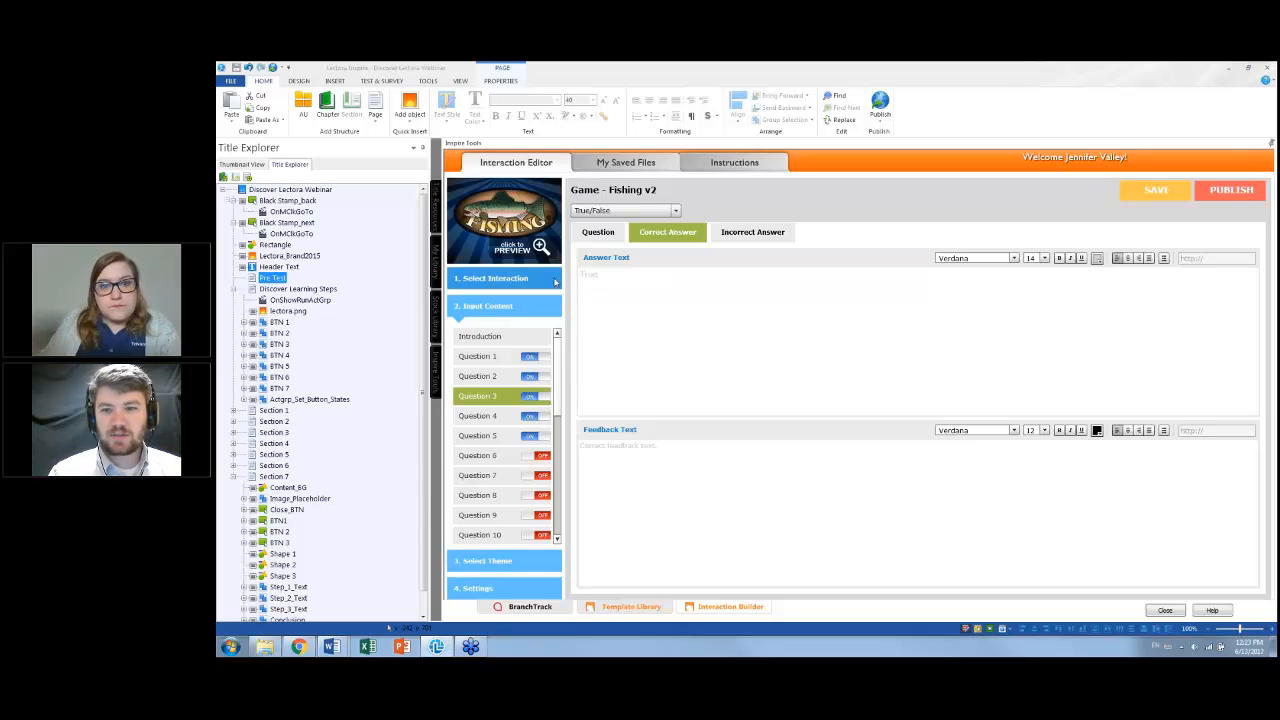
Set Question 3's incorrect answer text to False
left_click(750, 234)
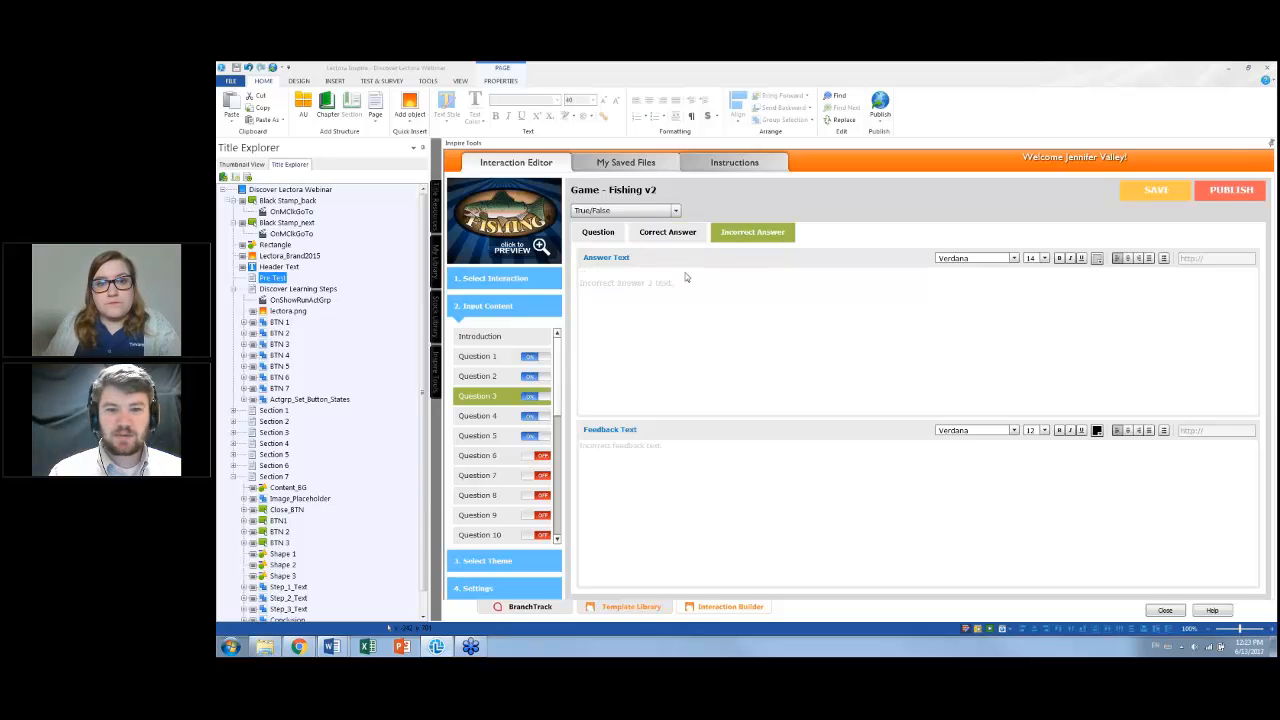
left_click_drag(687, 280, 544, 276)
key("Delete")
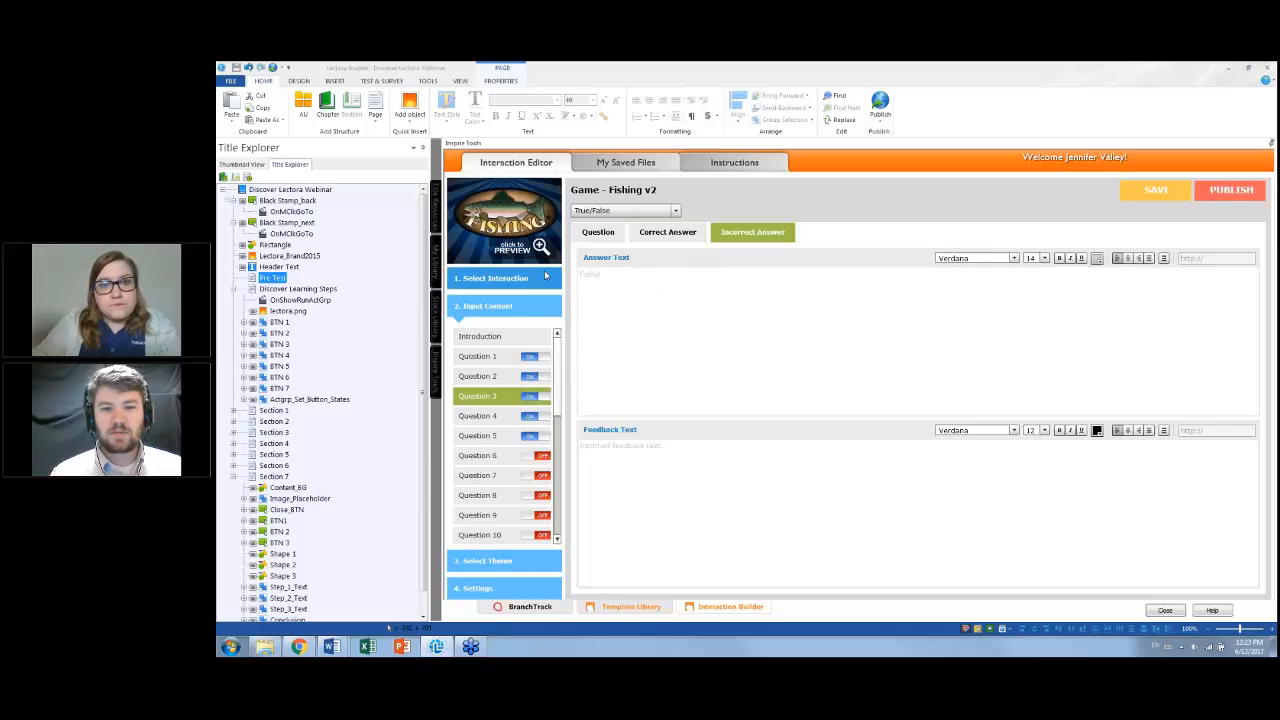
Set Question 4's type to True/False
left_click(513, 420)
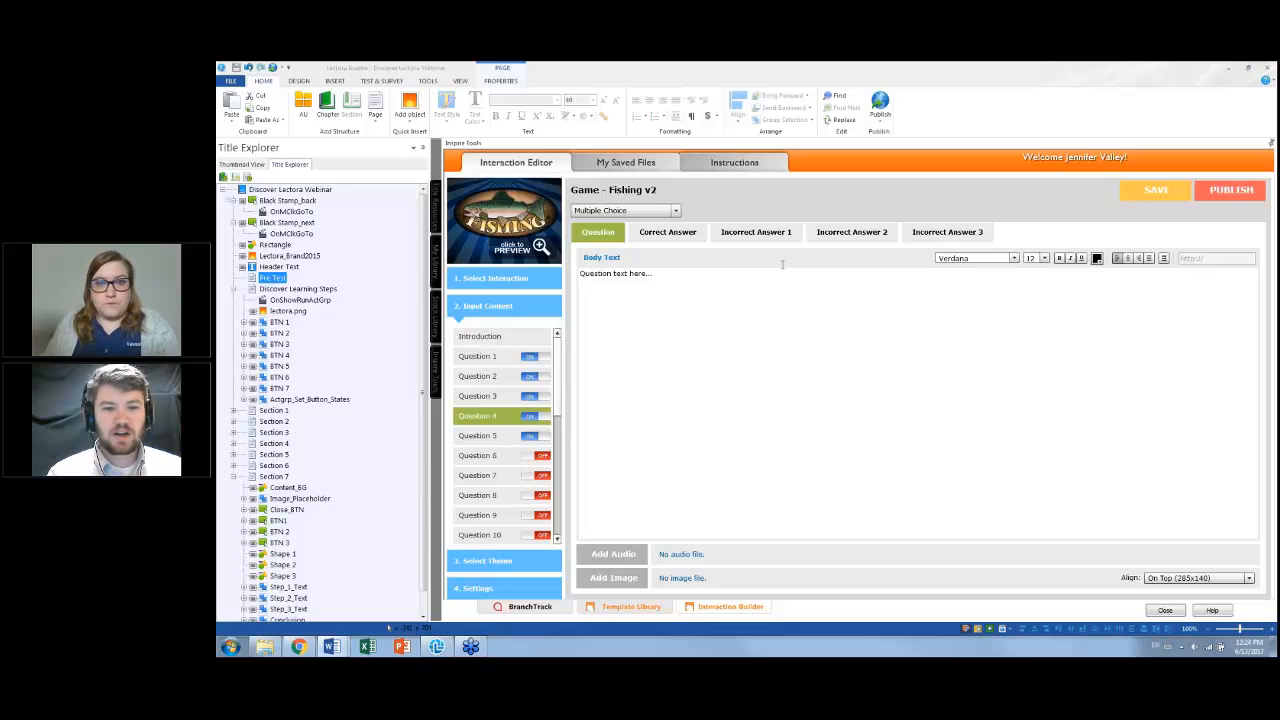
left_click(664, 212)
left_click(660, 249)
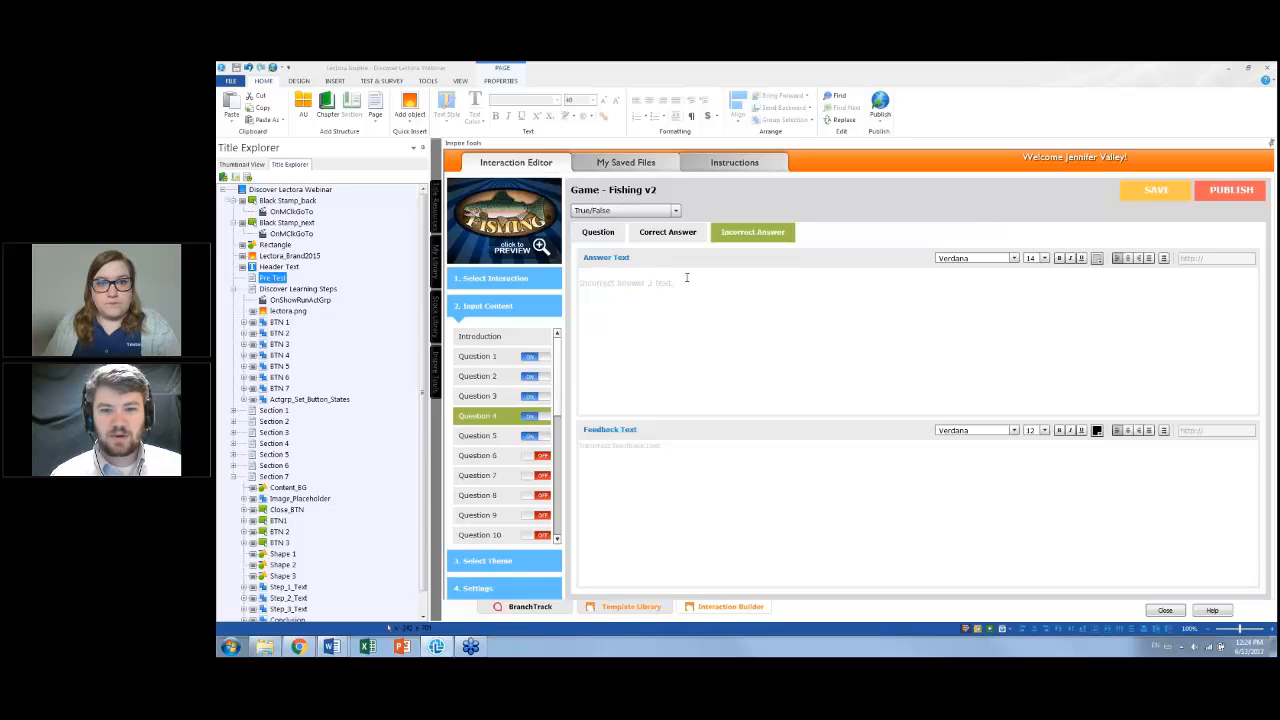
Replace Question 4's placeholder text with the pasted media library statement
left_click(688, 280)
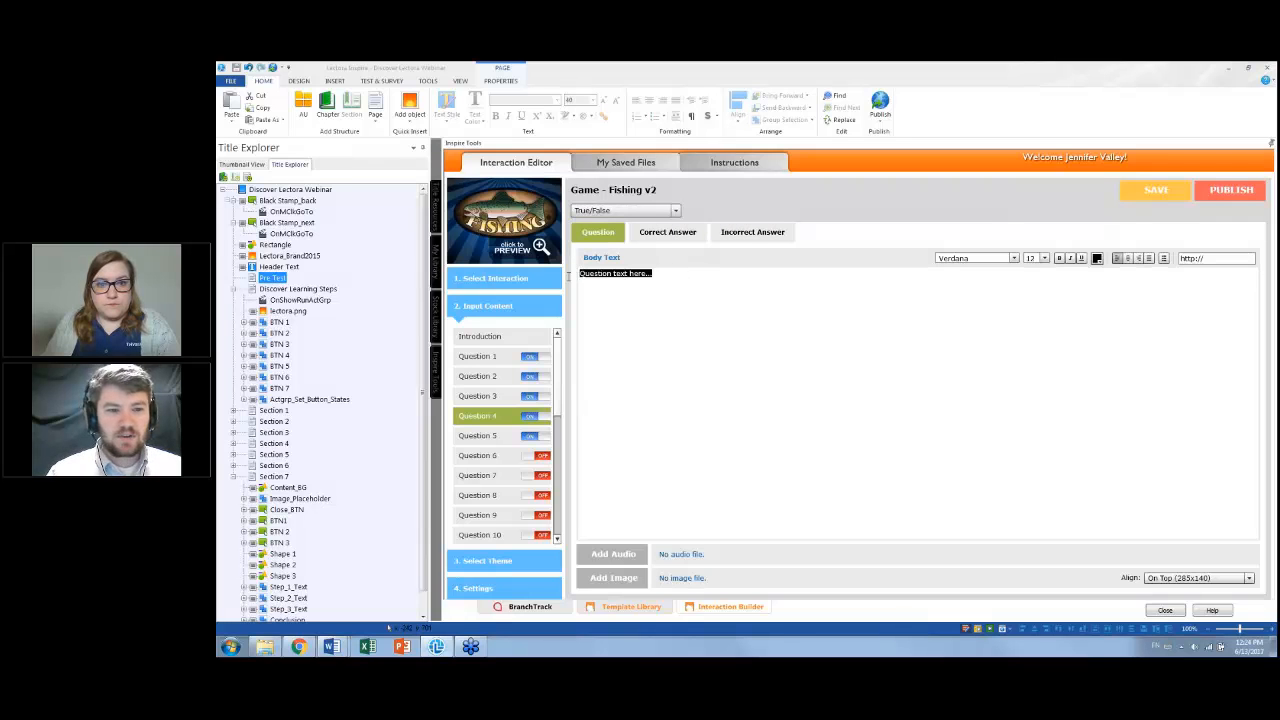
right_click(690, 283)
left_click(718, 315)
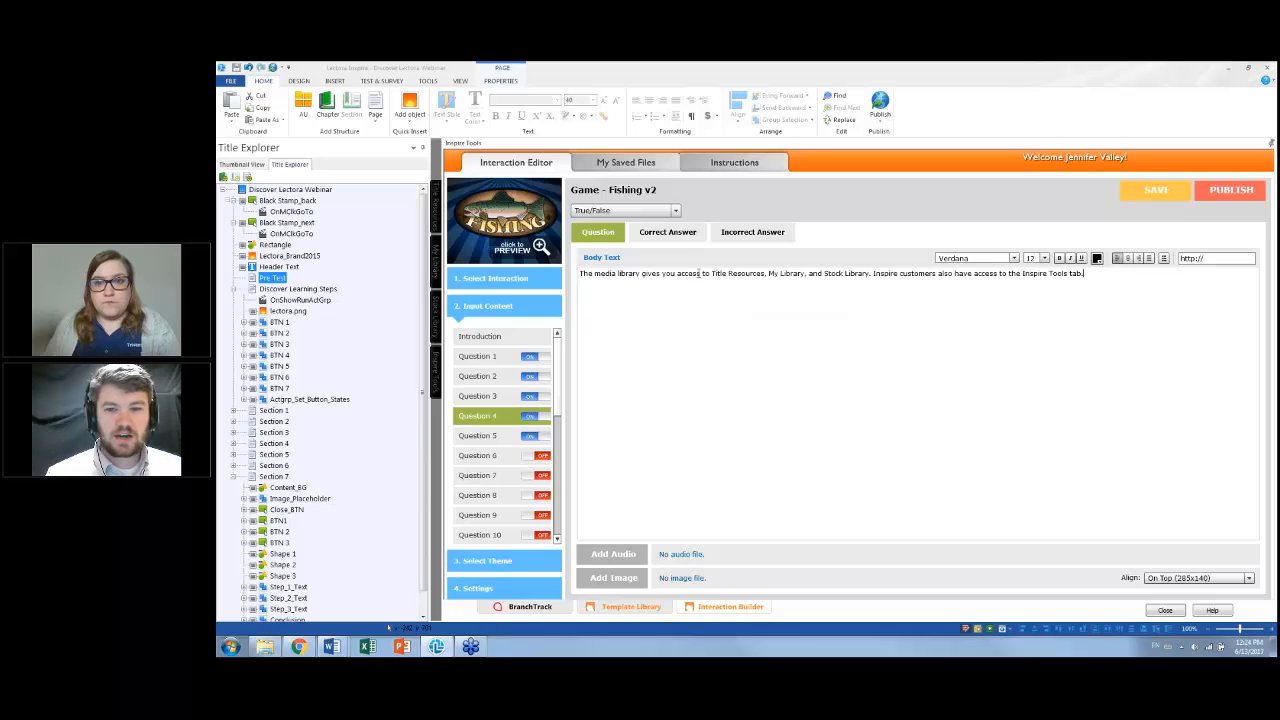
Set Question 4's correct answer text to True
left_click(666, 233)
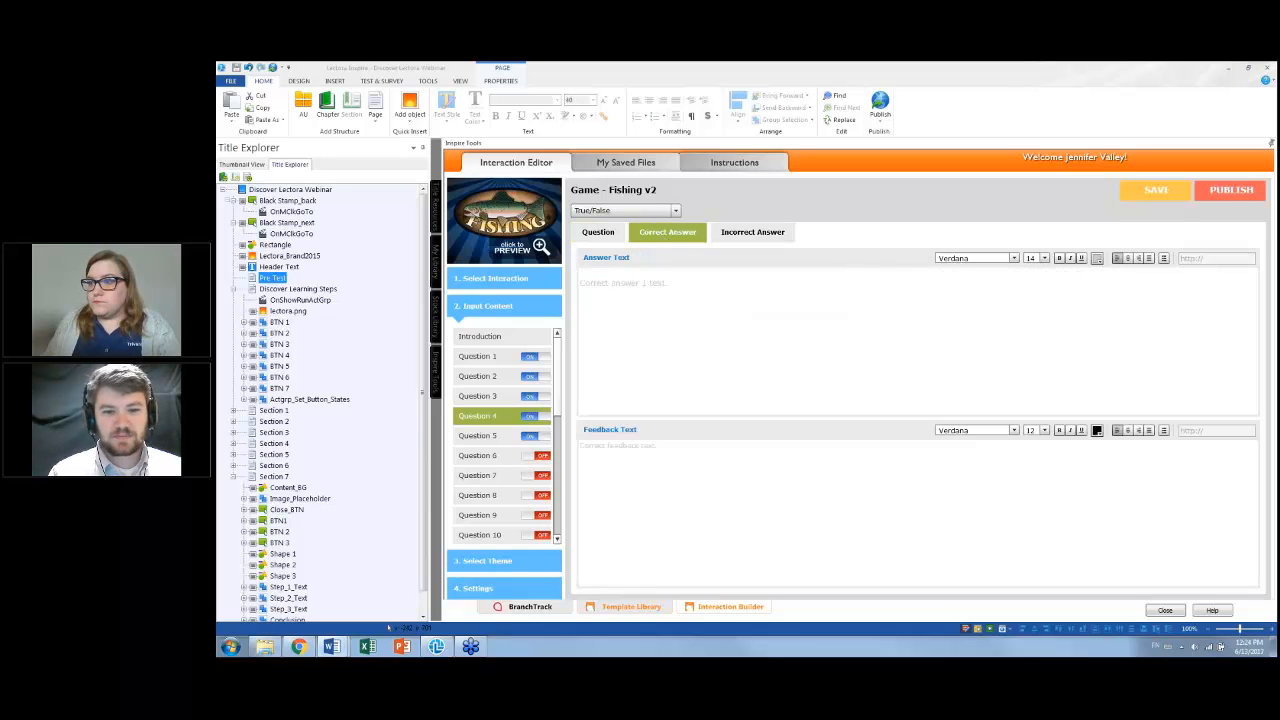
left_click_drag(694, 284, 576, 284)
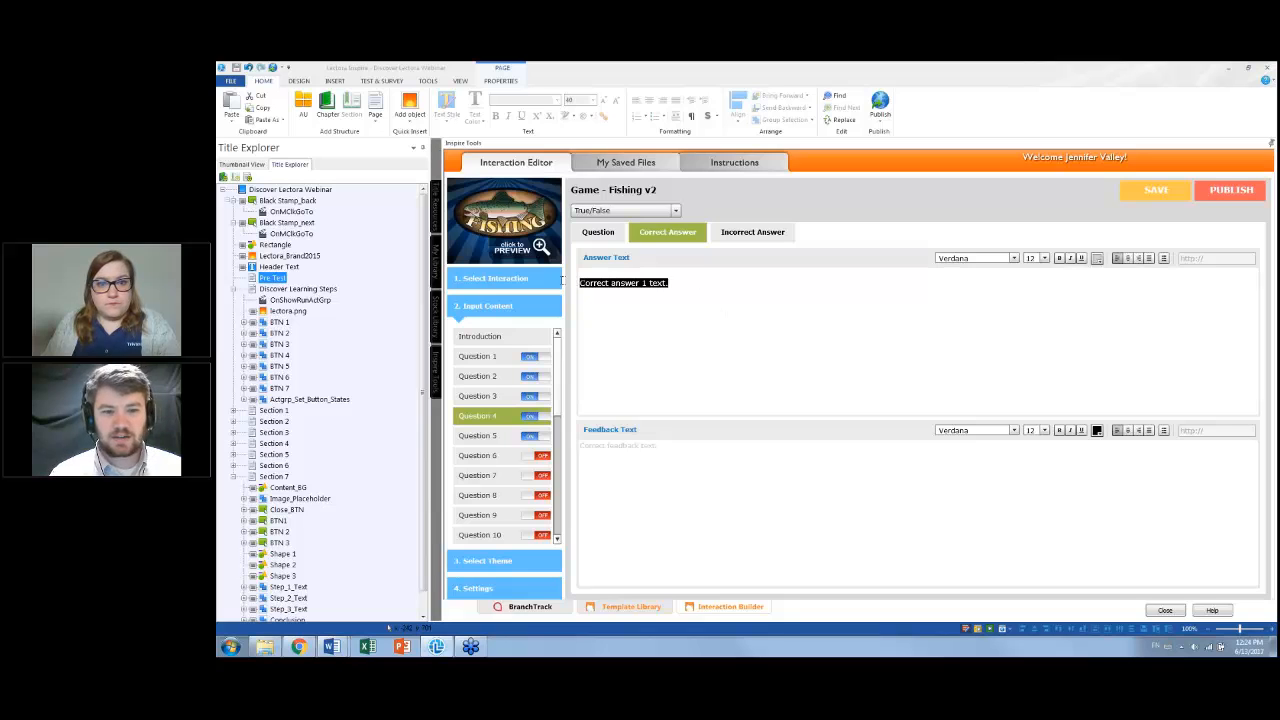
type("True")
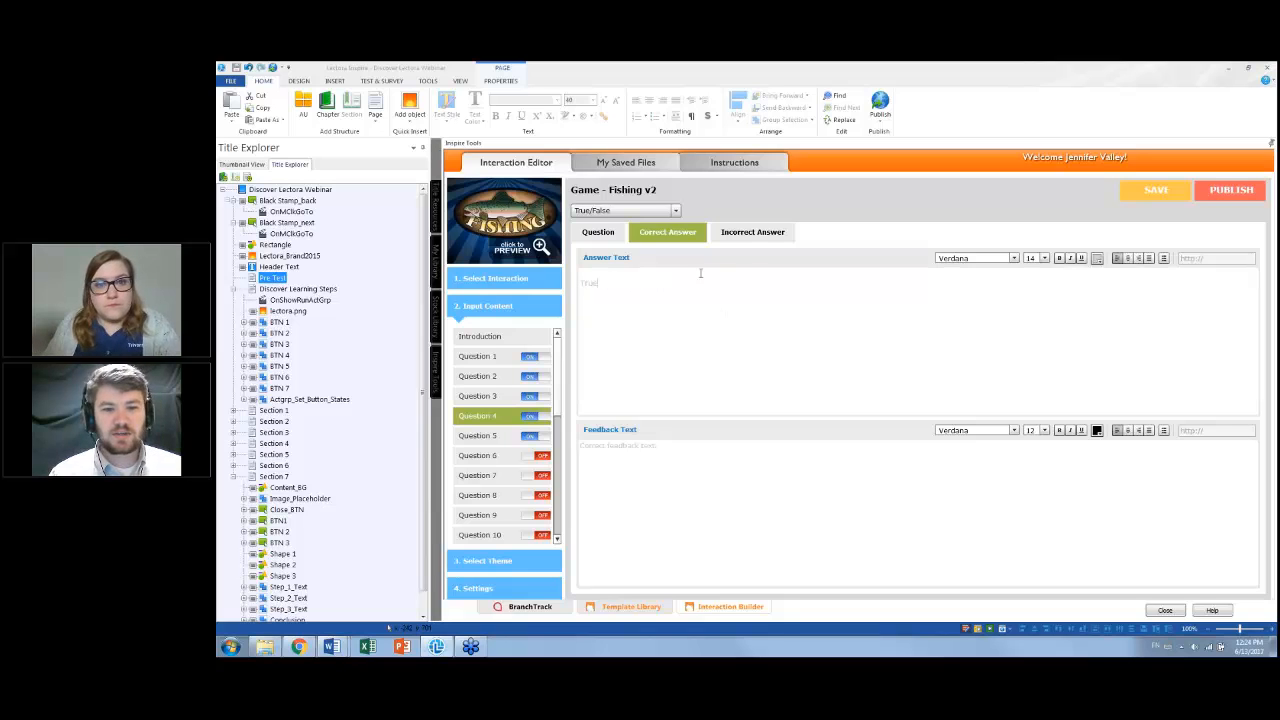
Set Question 4's incorrect answer text to False
left_click(752, 234)
left_click_drag(721, 286, 580, 283)
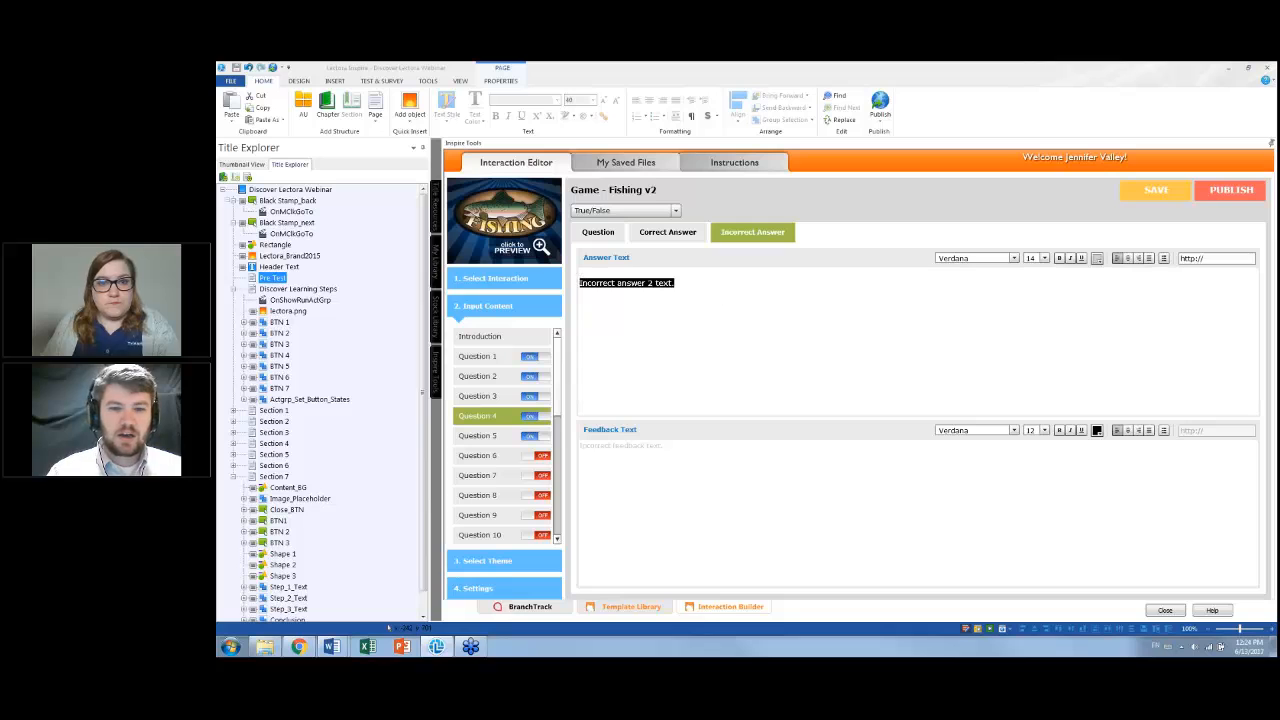
key("BackSpace")
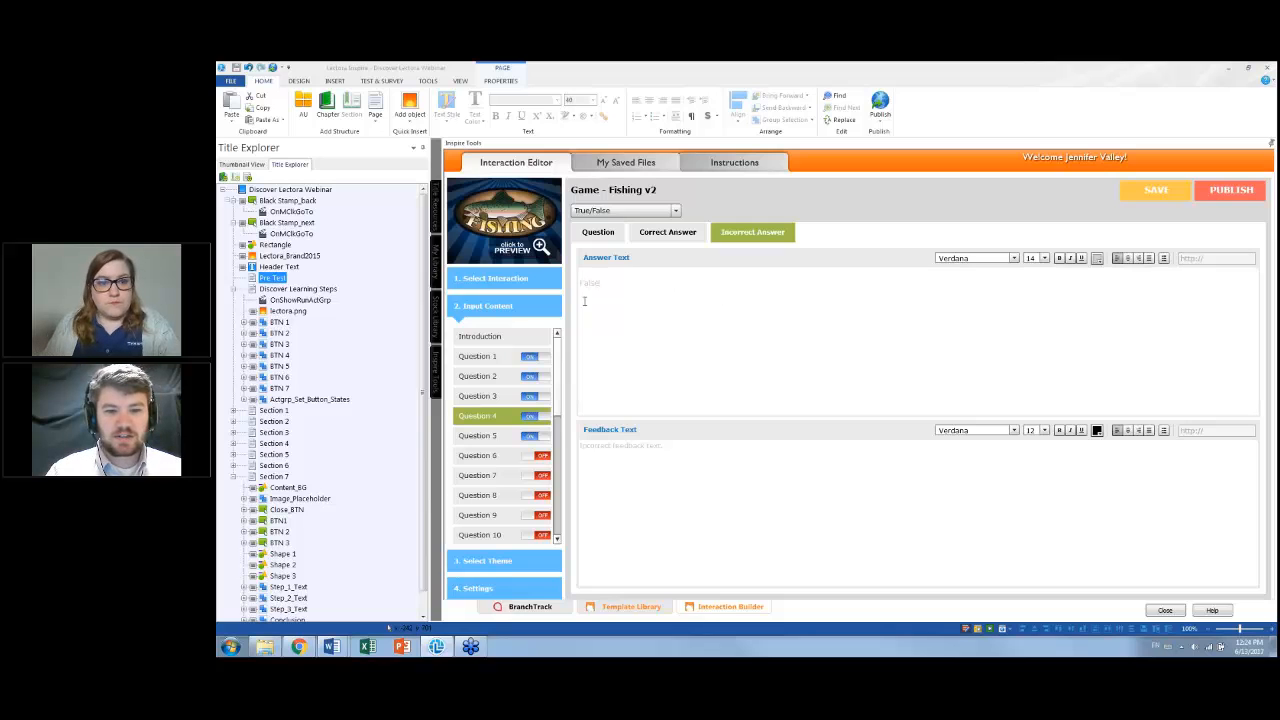
Set Question 5's type to True/False
left_click(502, 437)
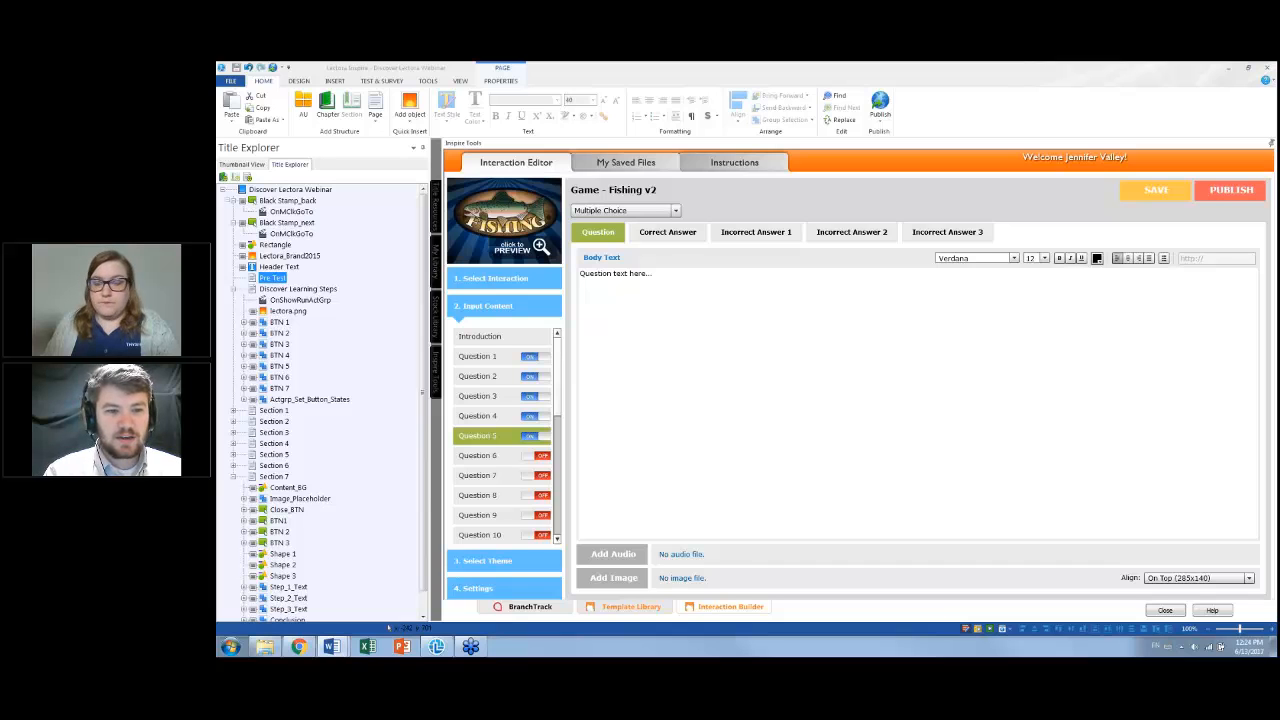
left_click_drag(665, 275, 577, 275)
right_click(714, 283)
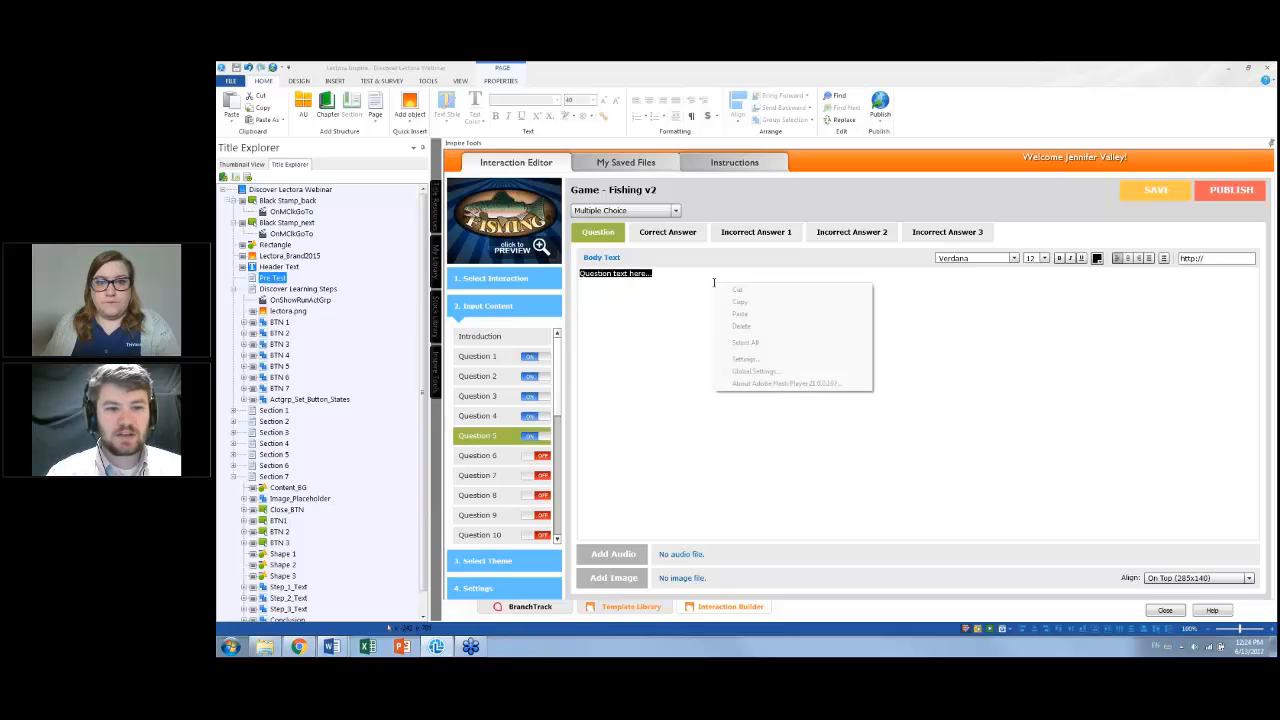
left_click(676, 212)
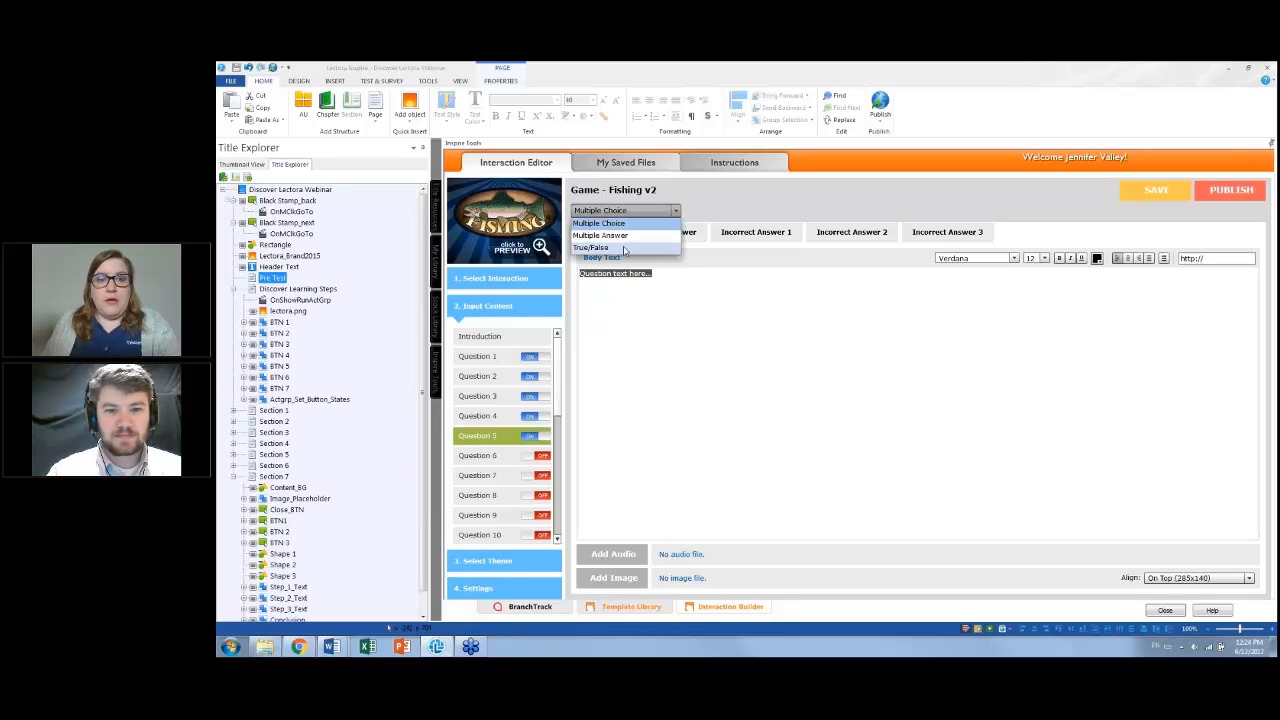
left_click(624, 248)
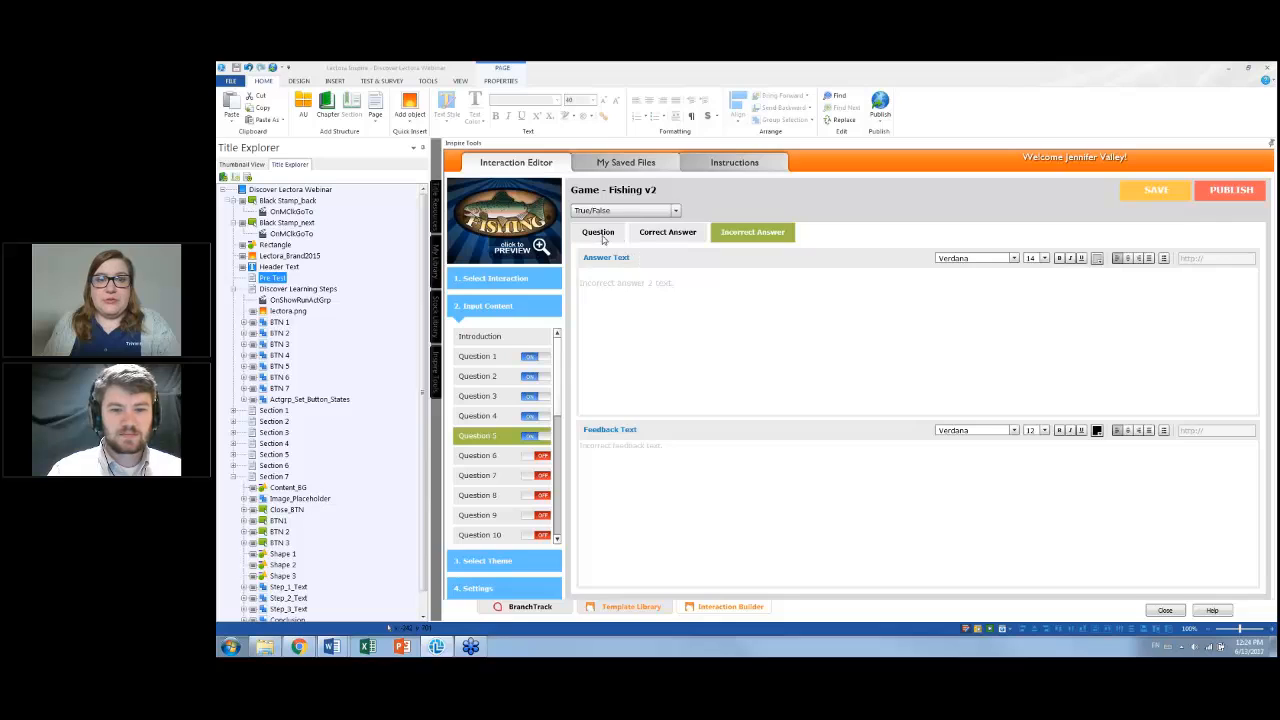
Replace Question 5's placeholder text with the pasted work area statement
triple_click(691, 279)
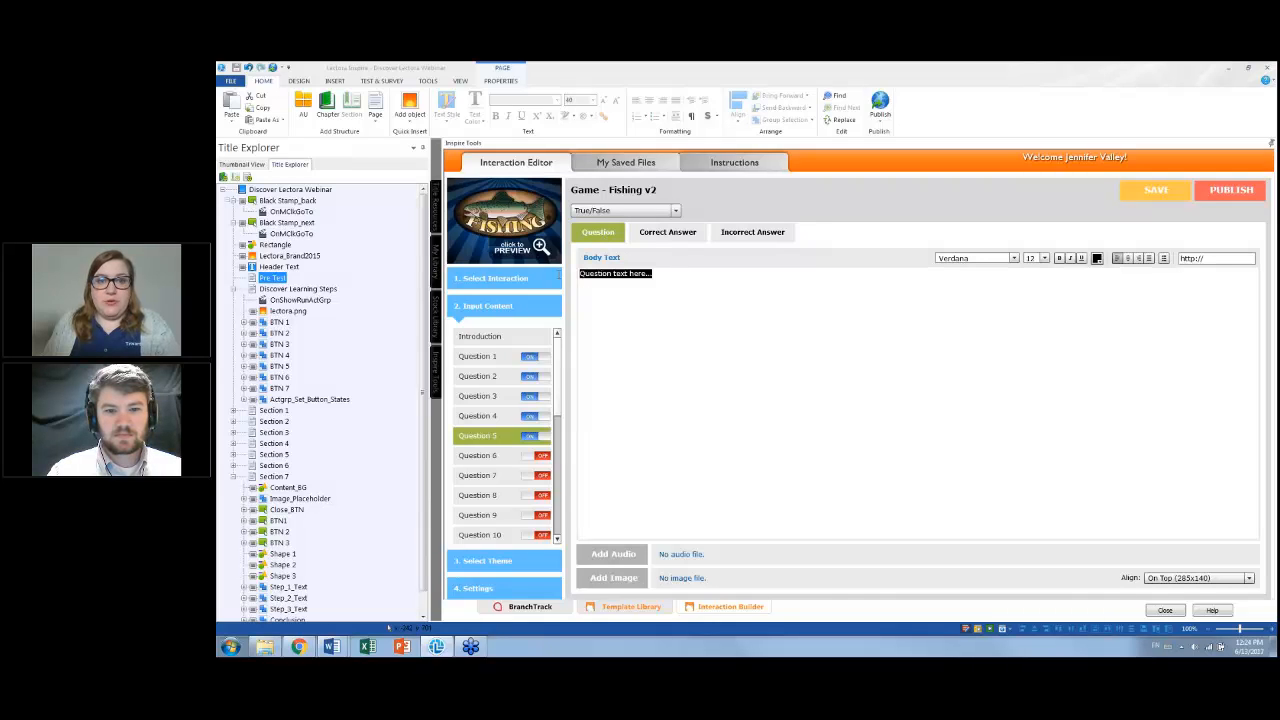
right_click(762, 284)
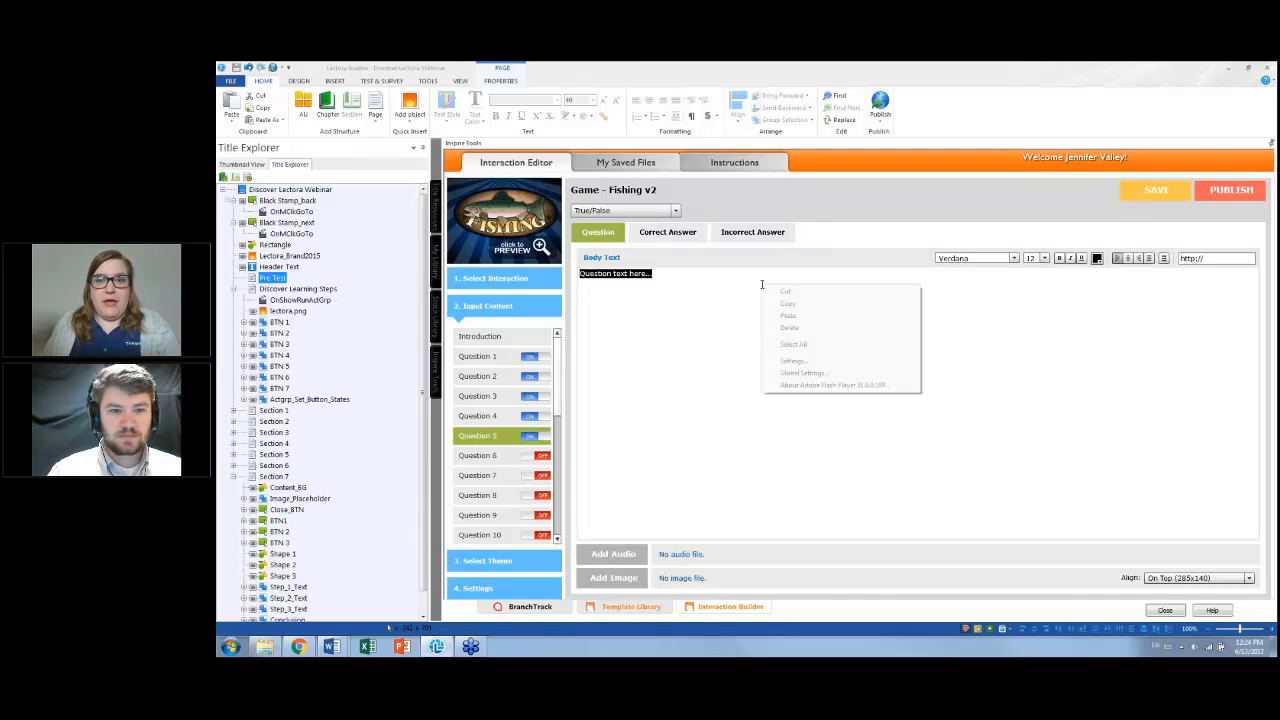
left_click(808, 314)
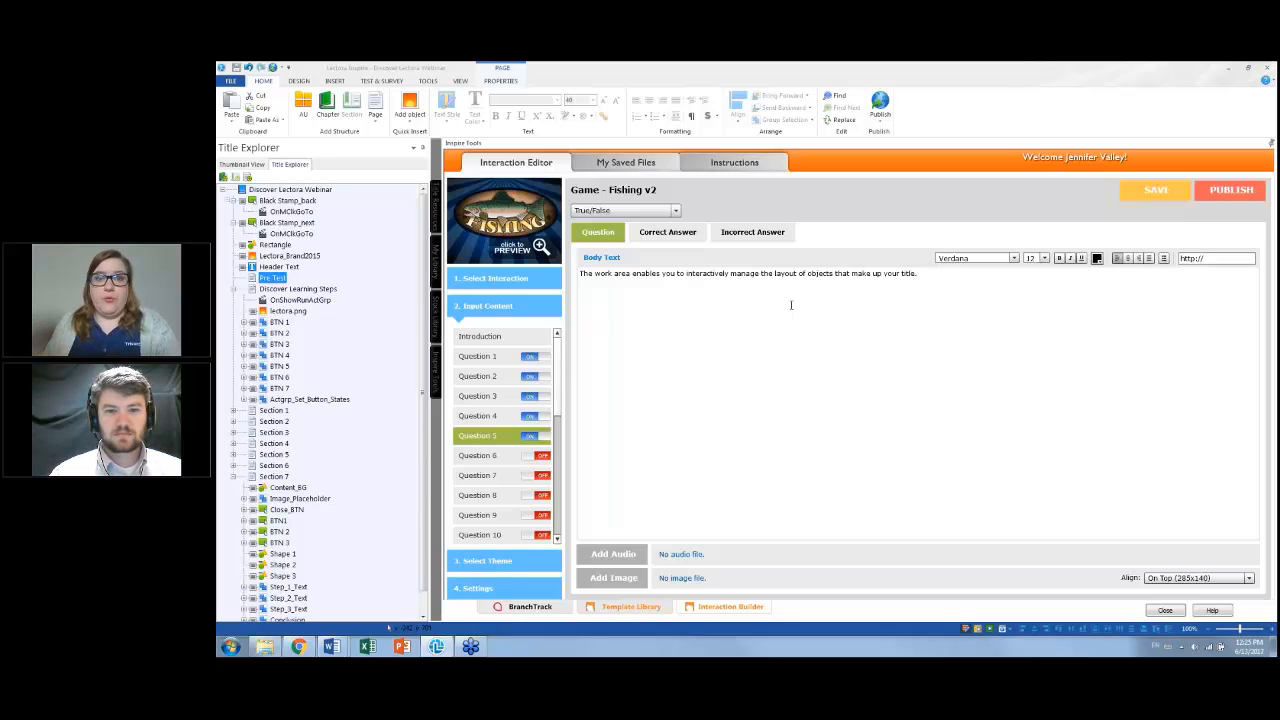
Set Question 5's correct answer text to True
left_click(668, 232)
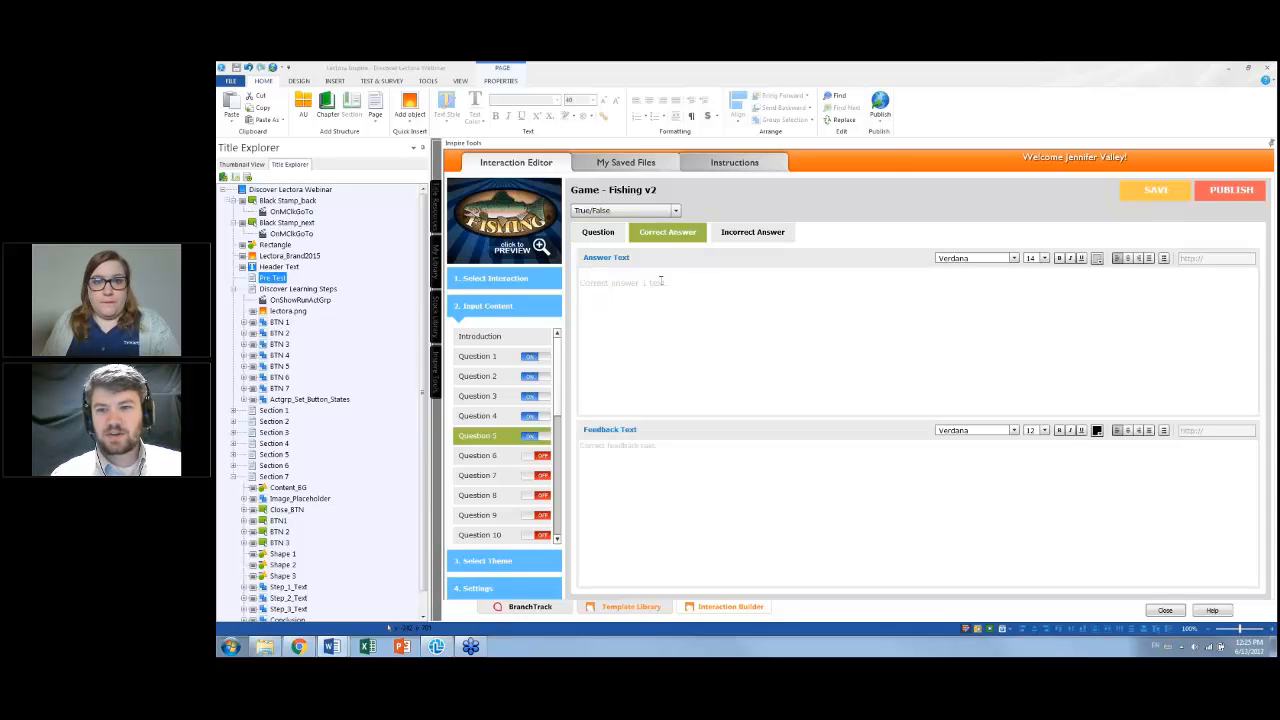
left_click_drag(669, 282, 563, 275)
type("True")
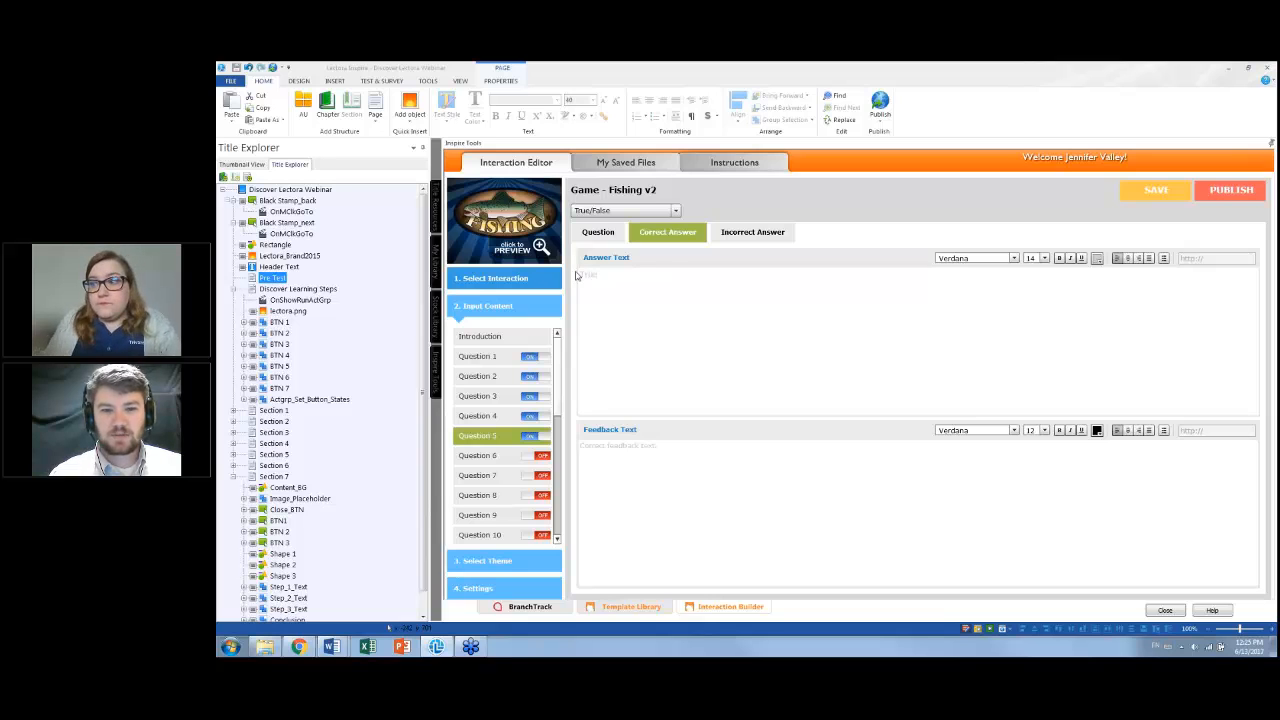
Set Question 5's incorrect answer text to False
left_click(758, 233)
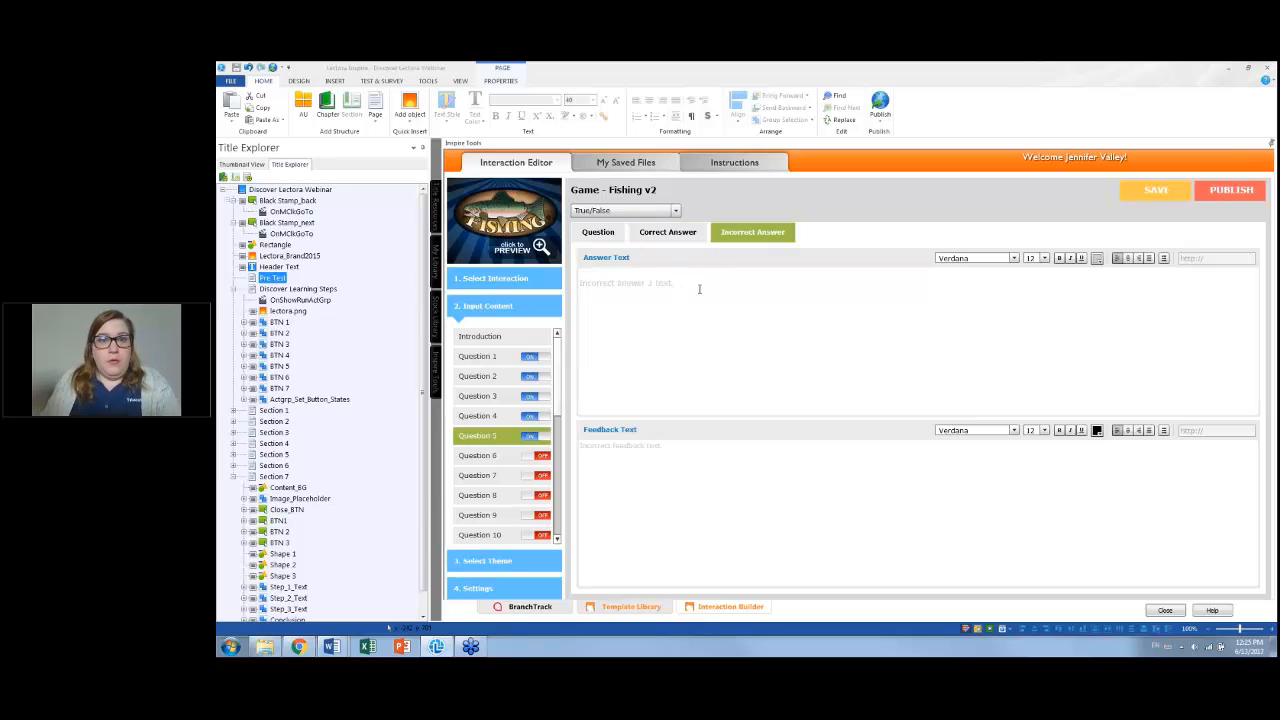
left_click_drag(672, 282, 548, 275)
type("False")
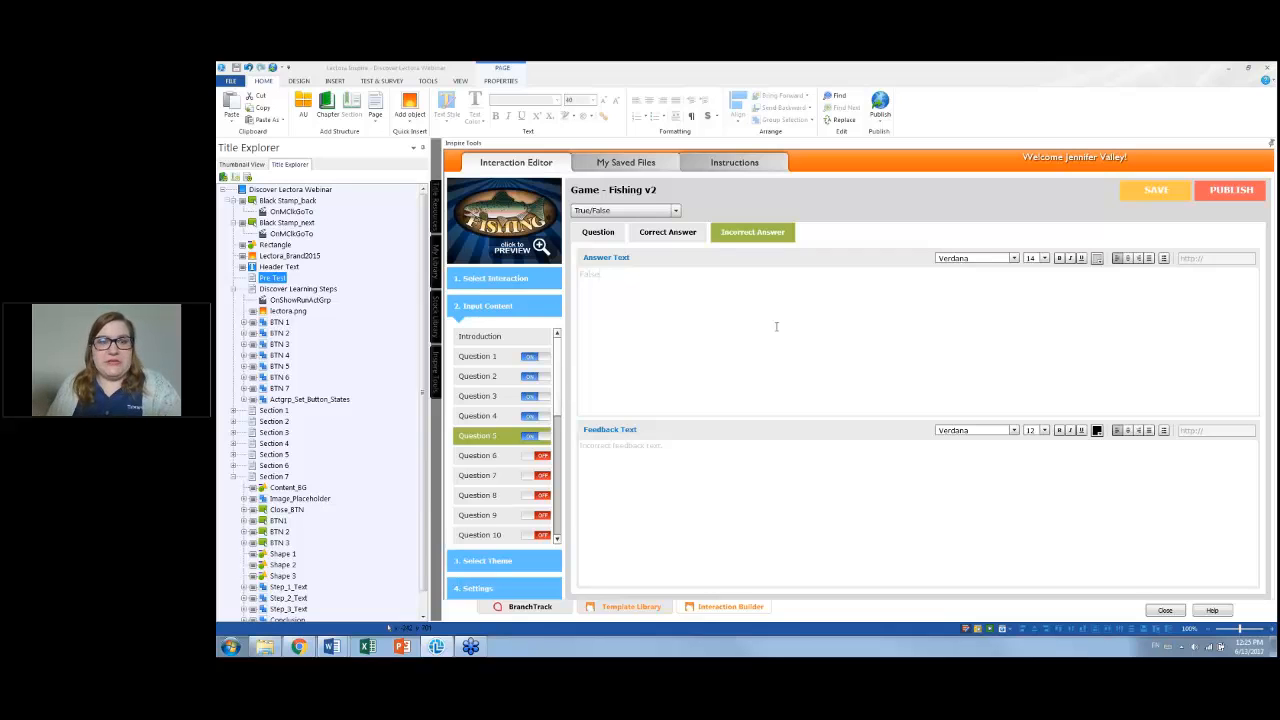
Save the interaction with the file name Game for Webinar
left_click(1156, 192)
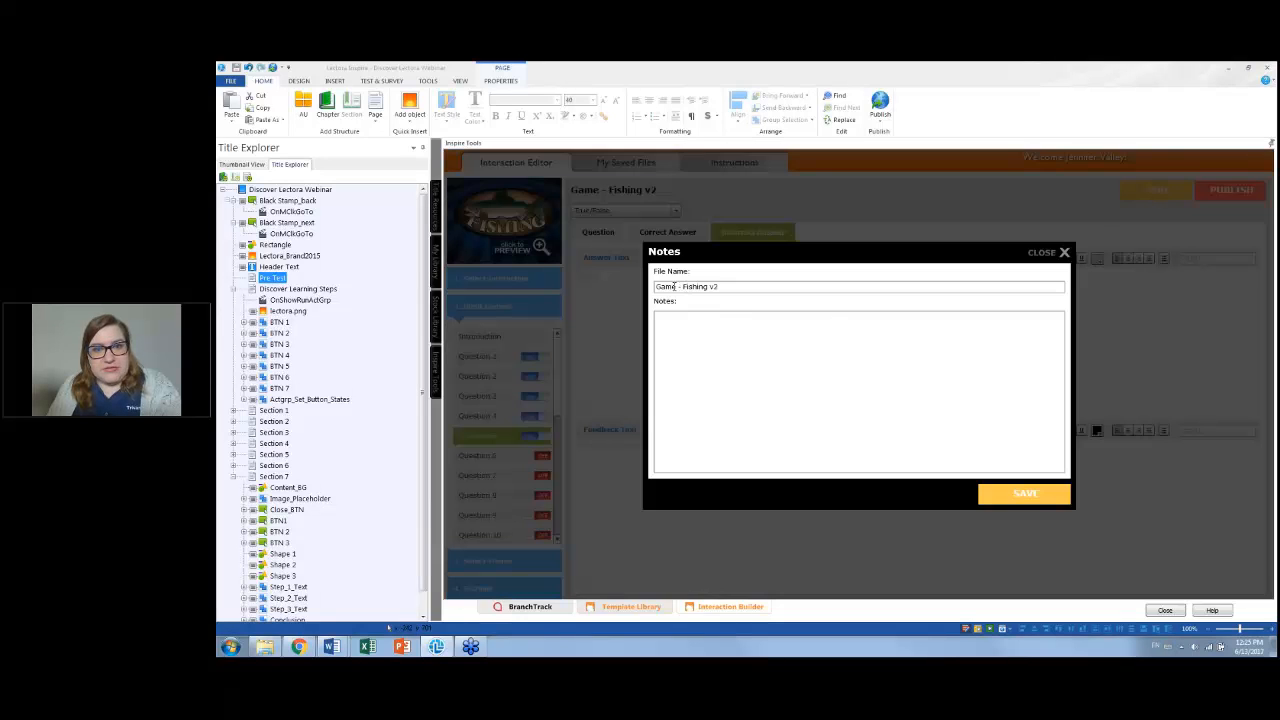
left_click_drag(679, 287, 792, 291)
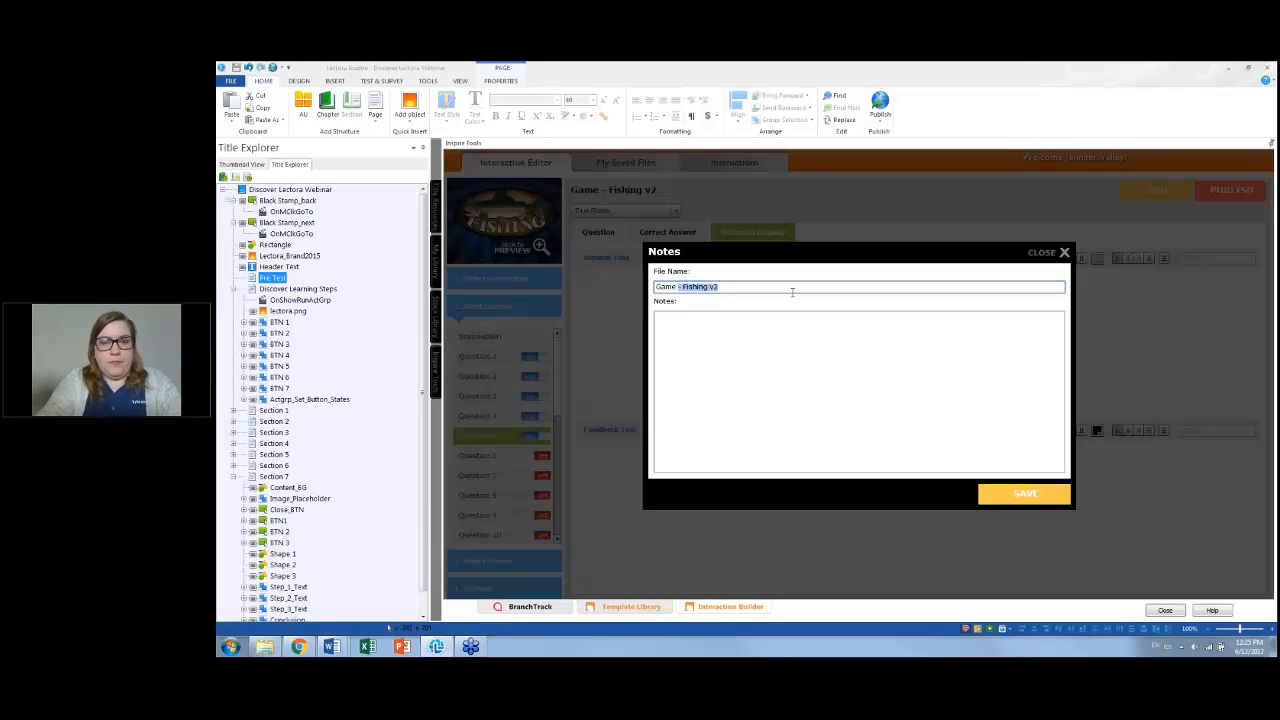
type("for Webinar")
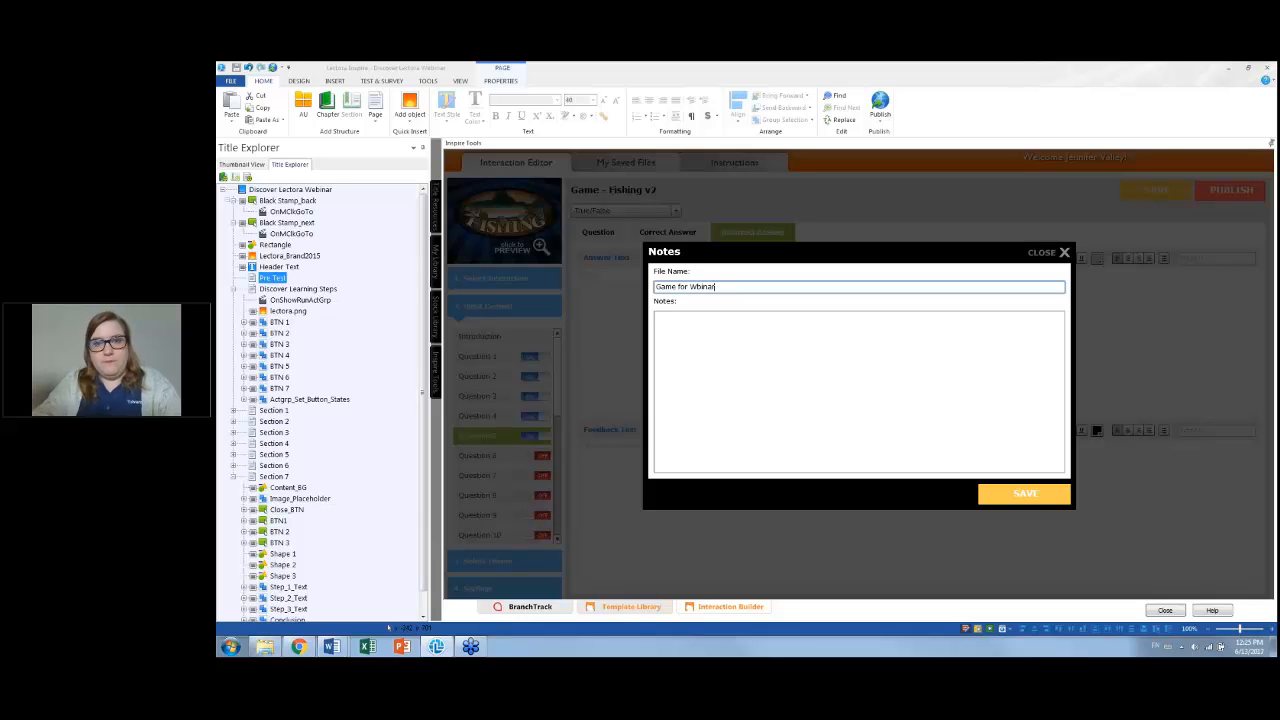
key("BackSpace")
key("BackSpace")
key("BackSpace")
key("BackSpace")
type("binar")
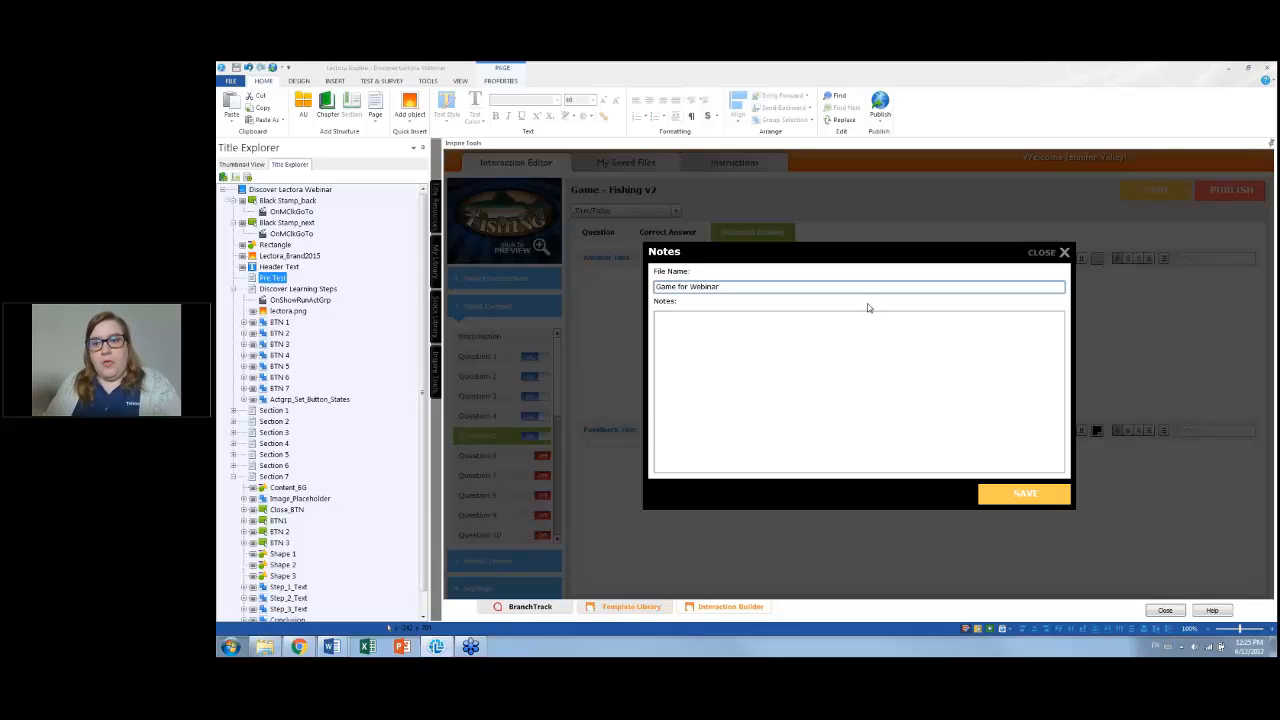
left_click(1007, 494)
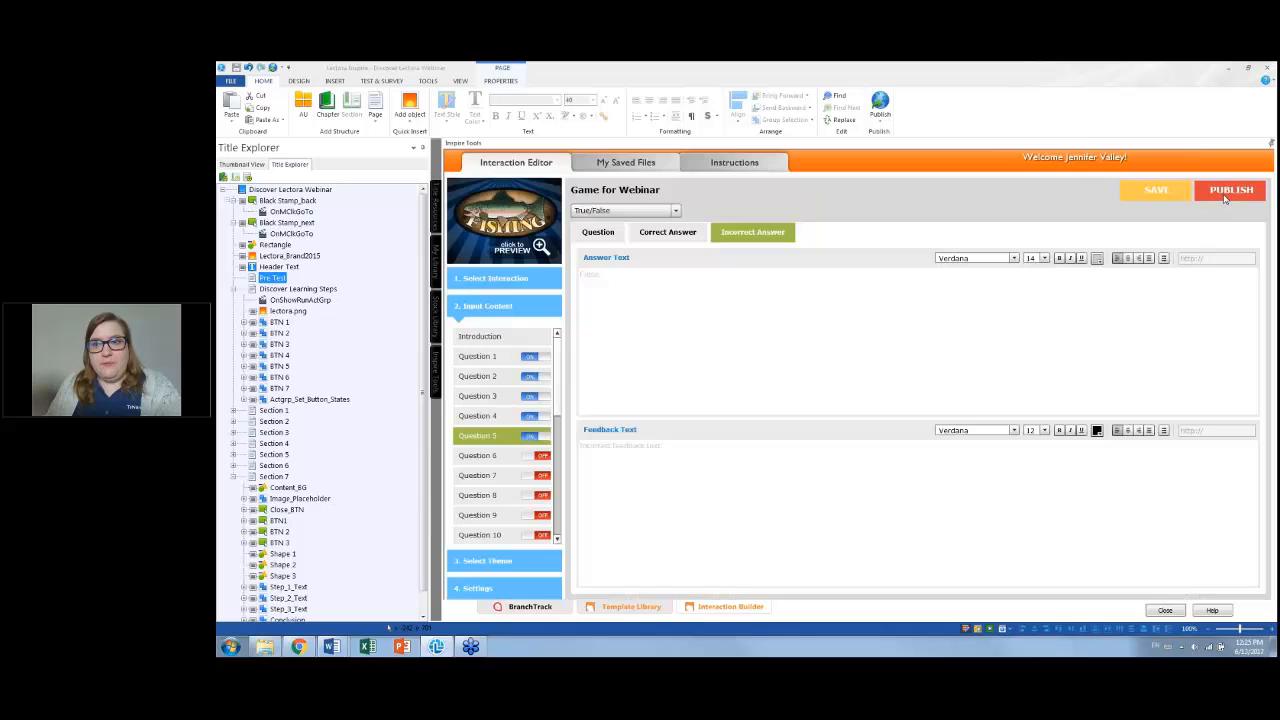
Publish the interaction into the title, agreeing to save it before importing
left_click(1226, 192)
left_click(782, 316)
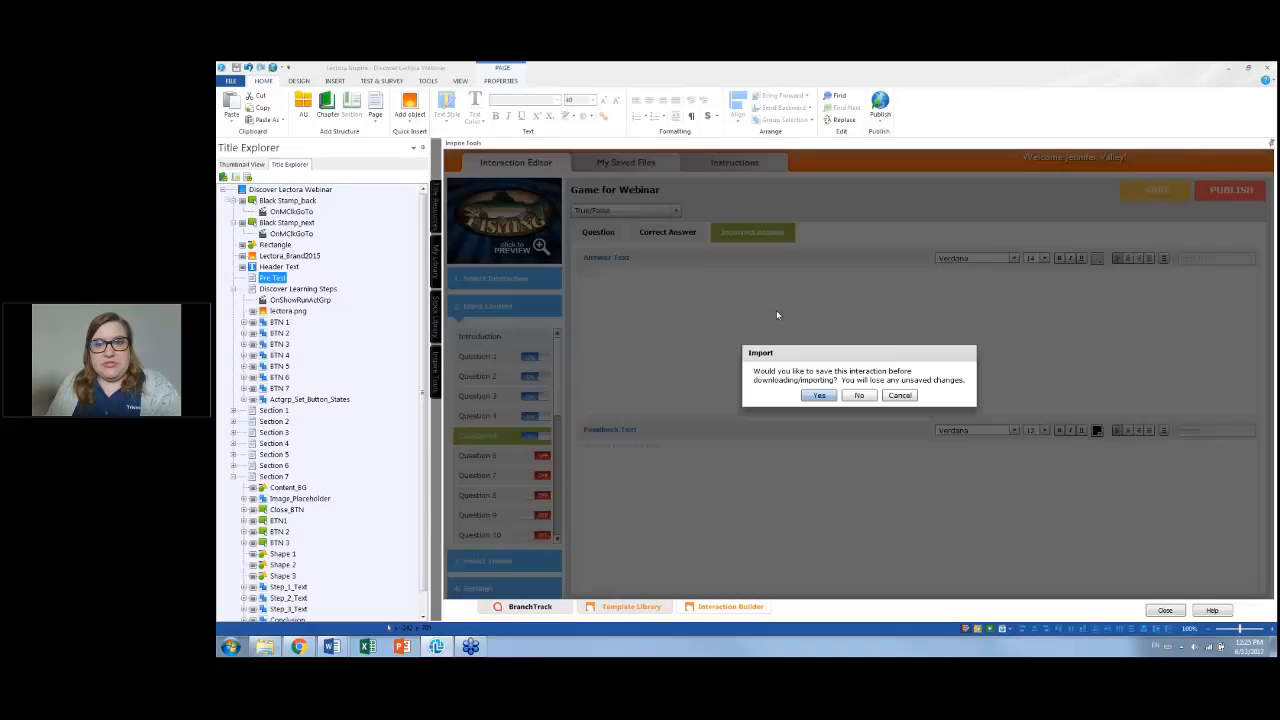
left_click(818, 395)
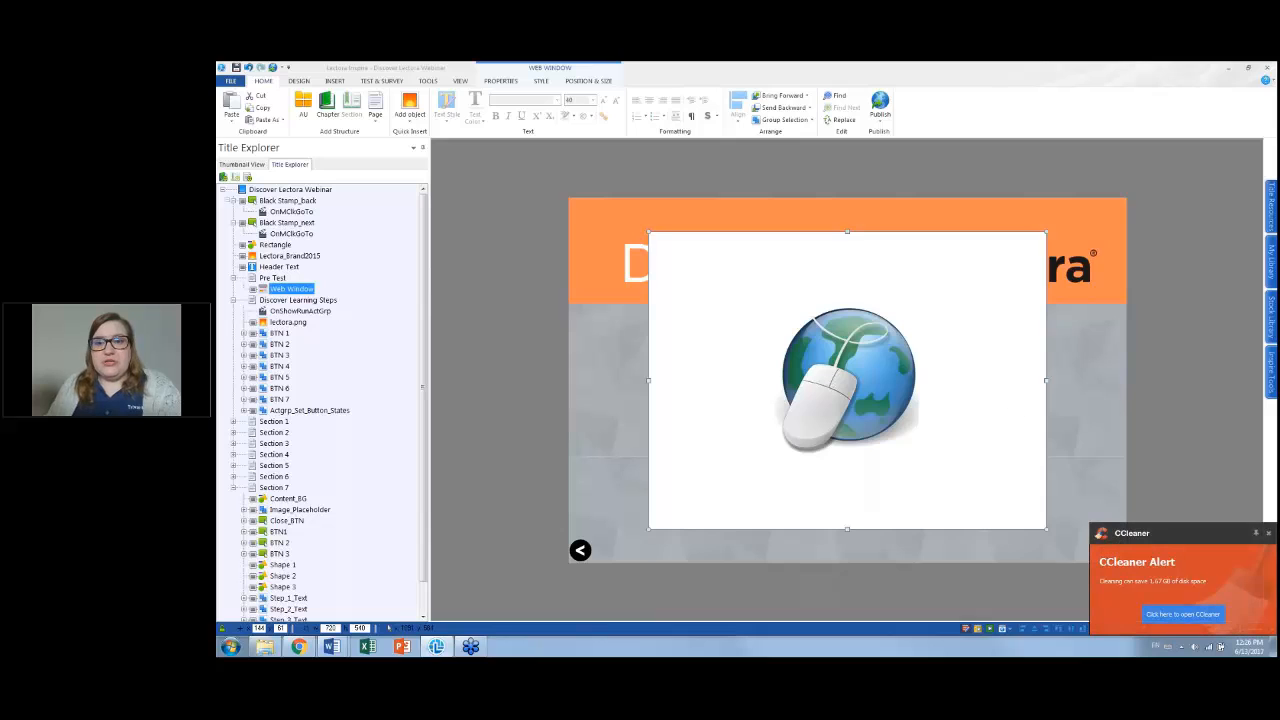
Dismiss the CCleaner alert and select the Pre Test page in the title tree
left_click(1268, 533)
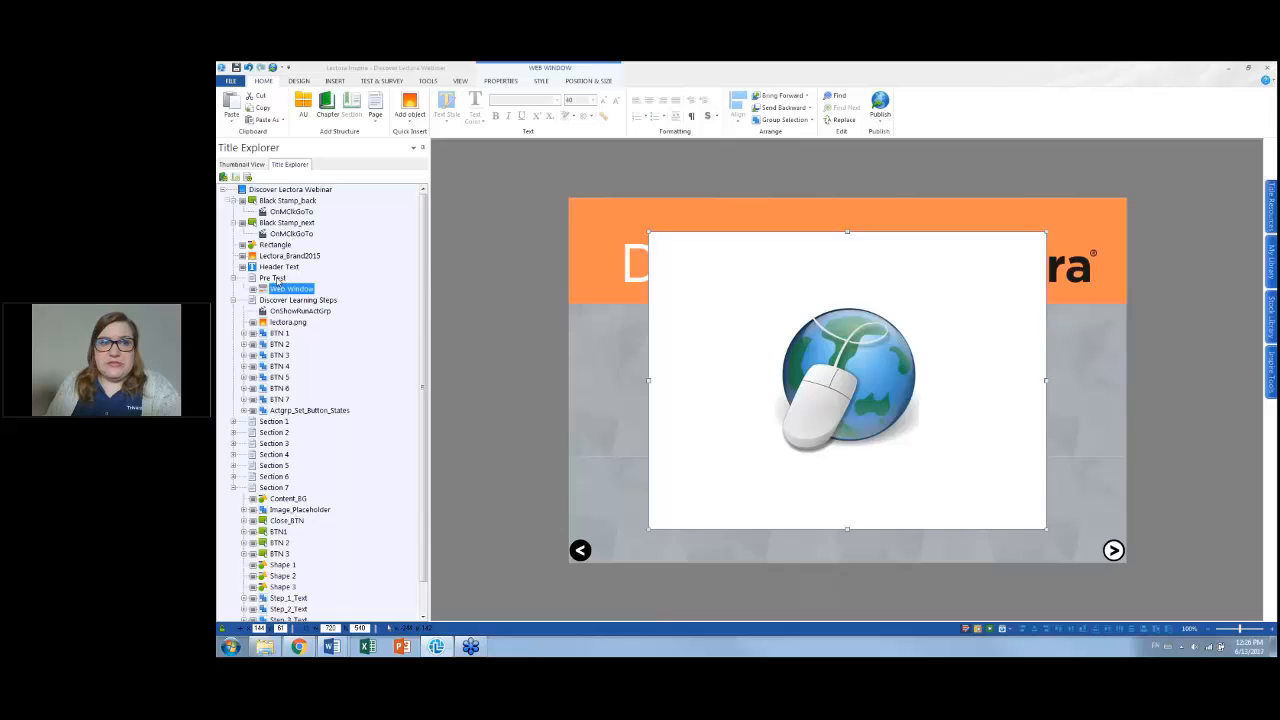
left_click(274, 278)
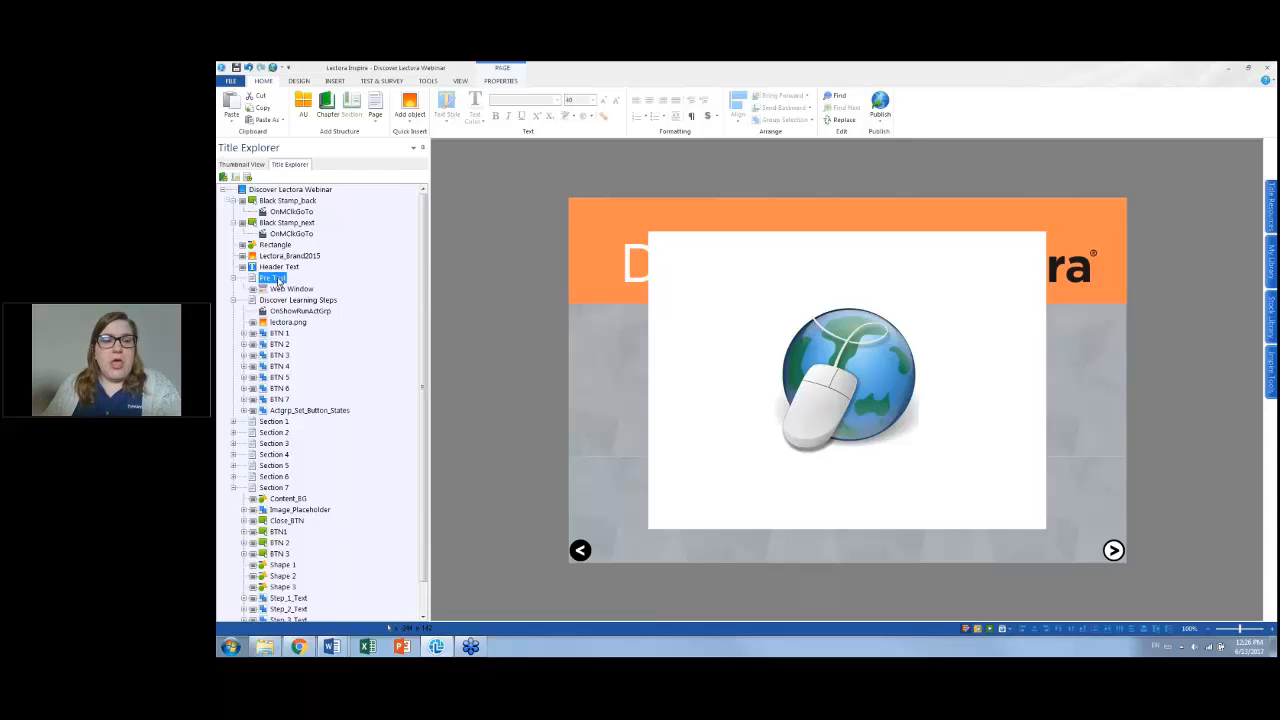
Set the Pre Test page's inheritance to specific objects, excluding Header Text, Lectora_Brand2015 and Rectangle
left_click(500, 81)
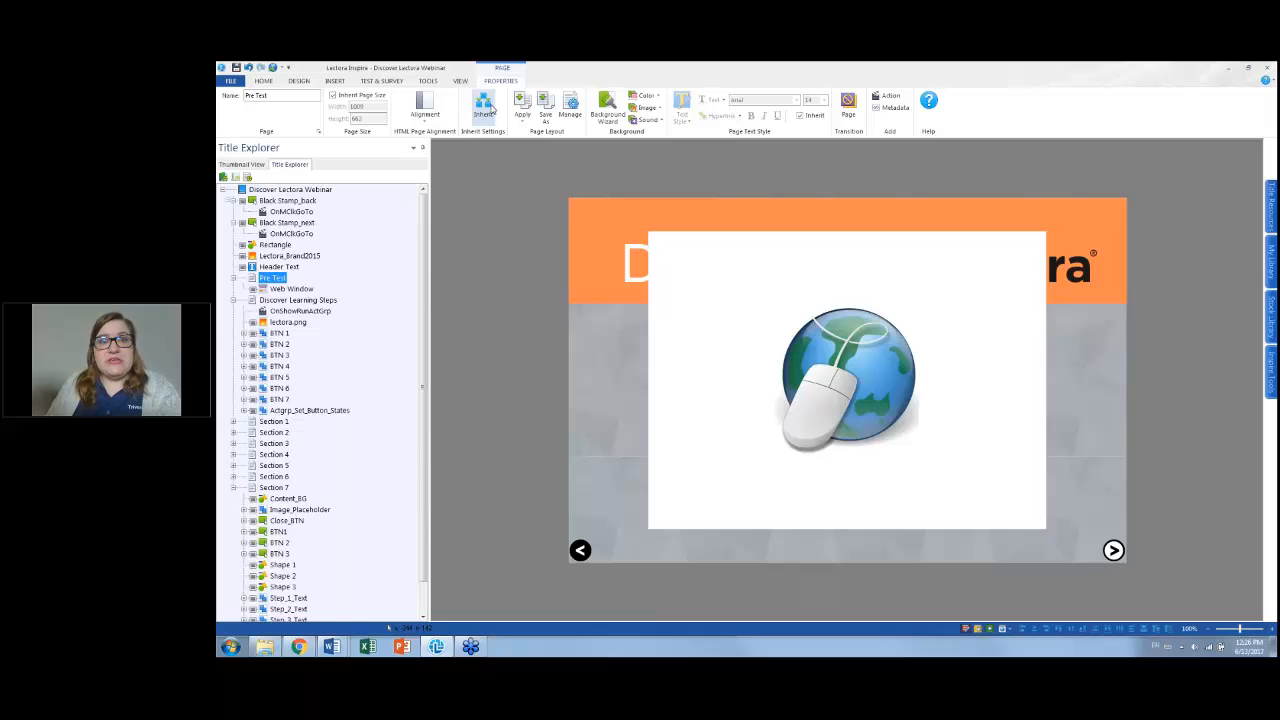
left_click(488, 108)
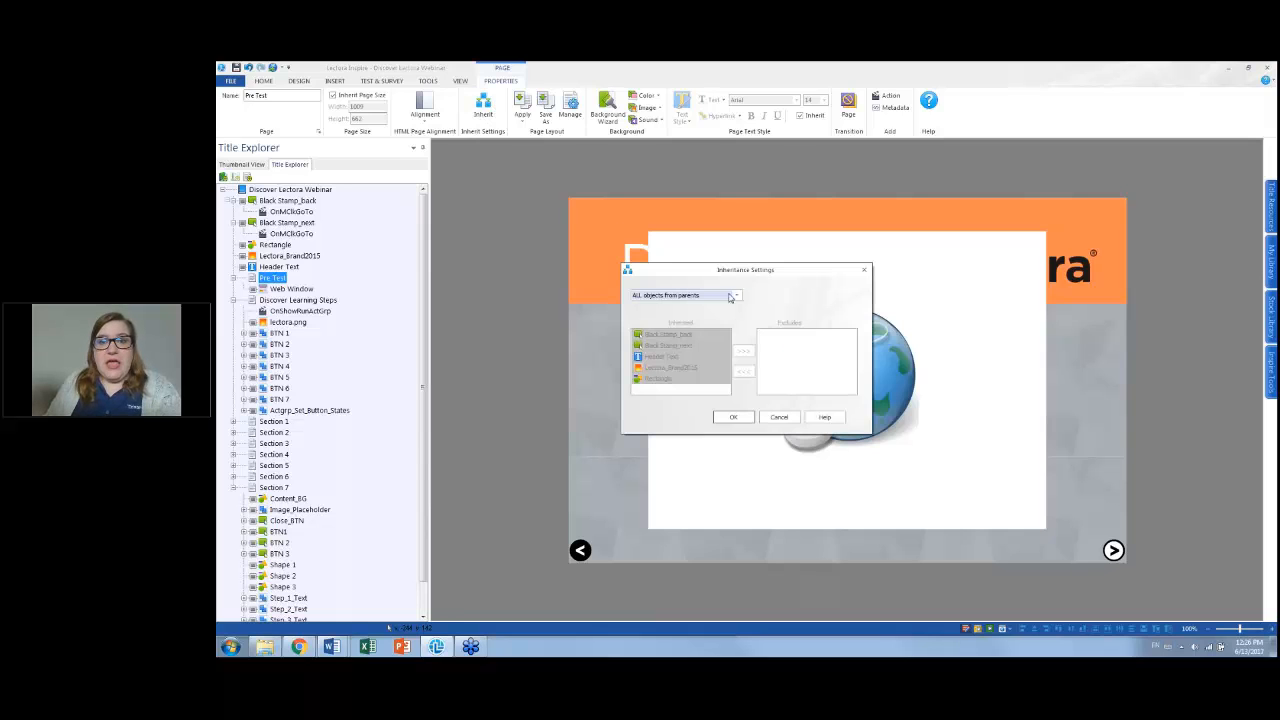
left_click(738, 300)
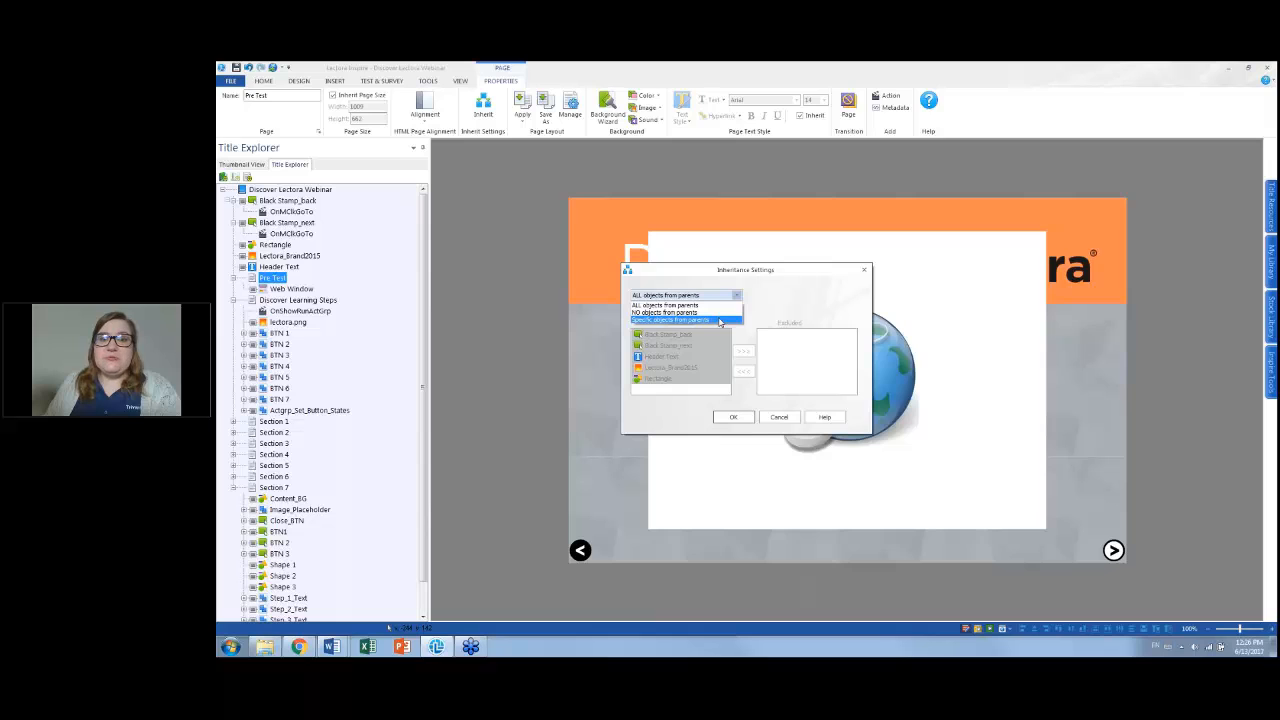
left_click(720, 320)
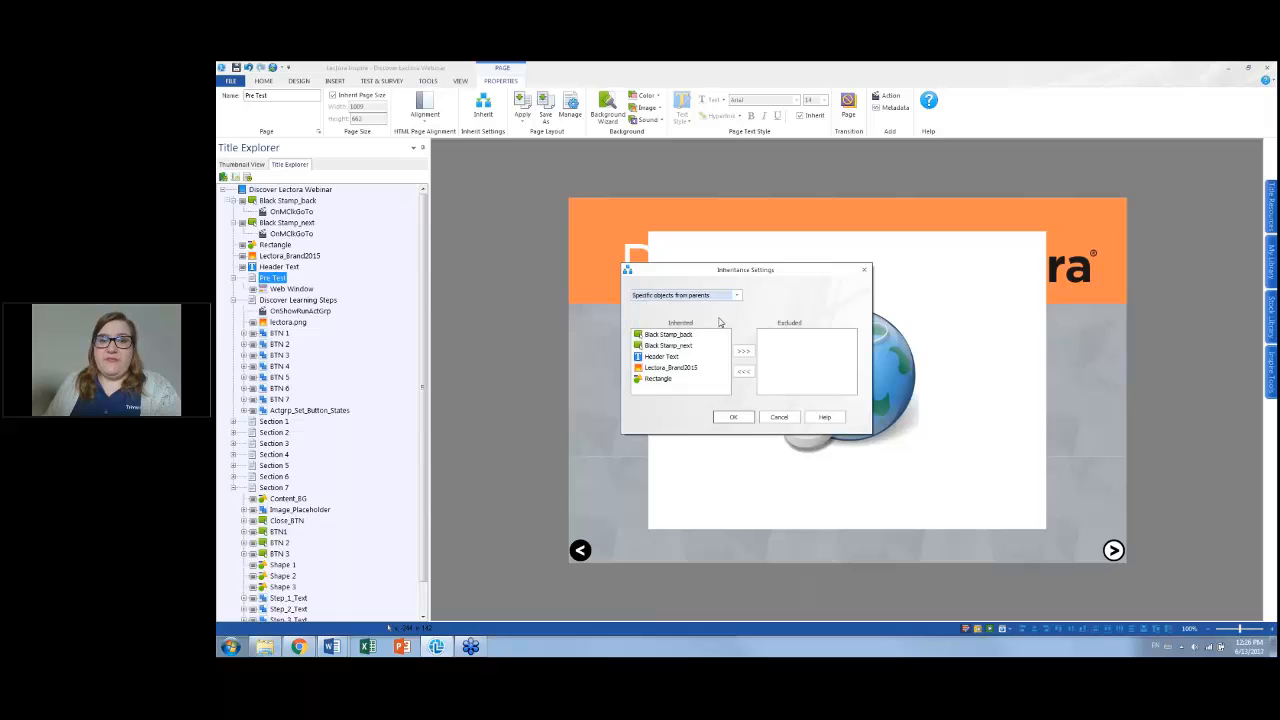
left_click(677, 356)
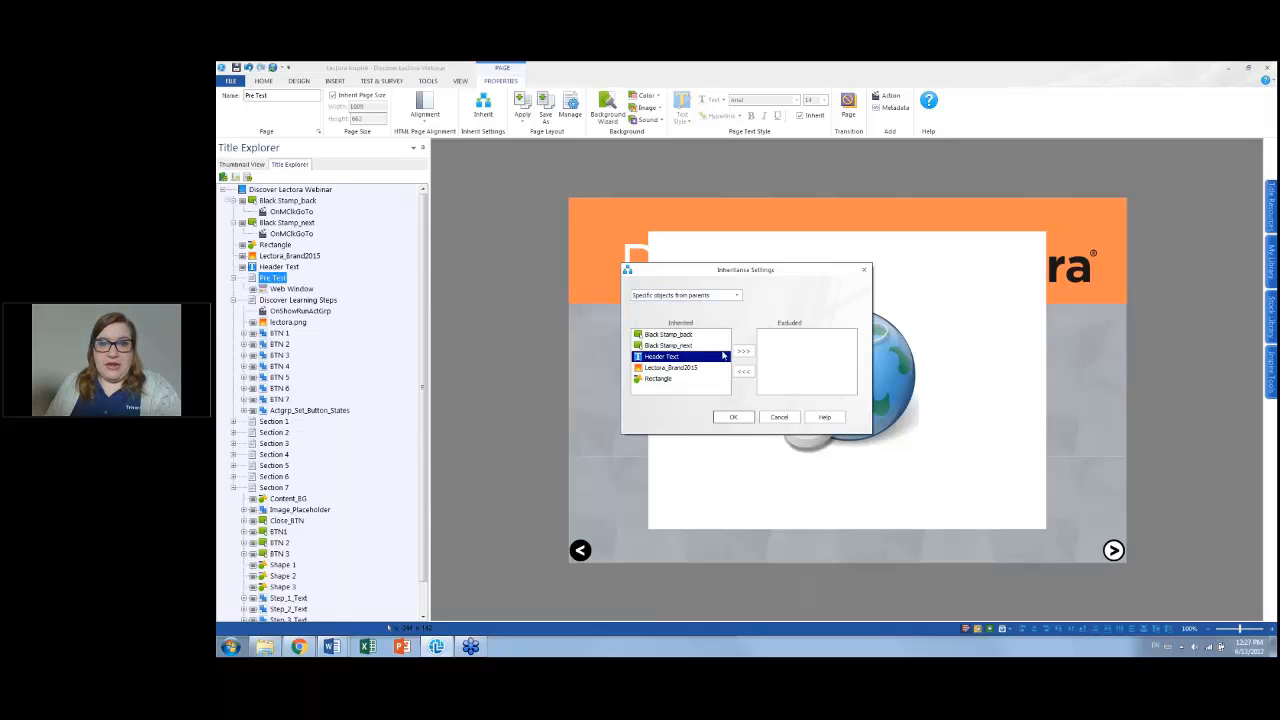
left_click(743, 351)
left_click(725, 357)
left_click(744, 351)
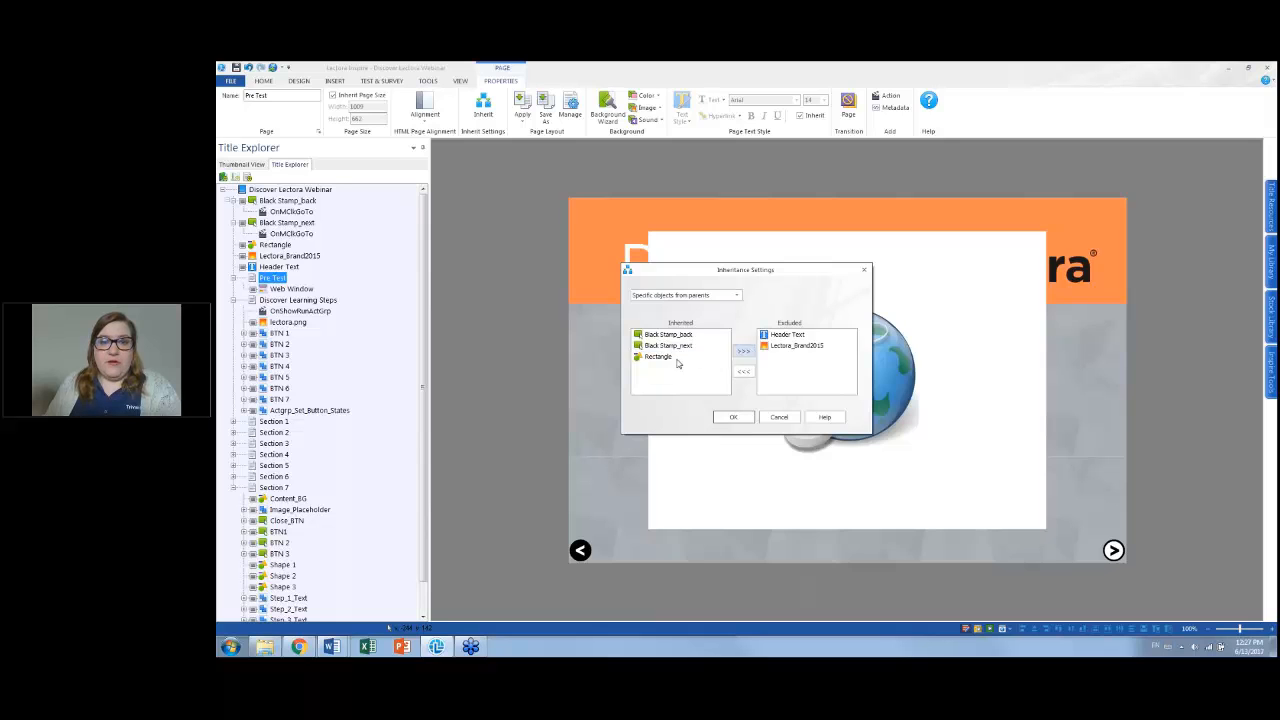
left_click(690, 357)
left_click(745, 352)
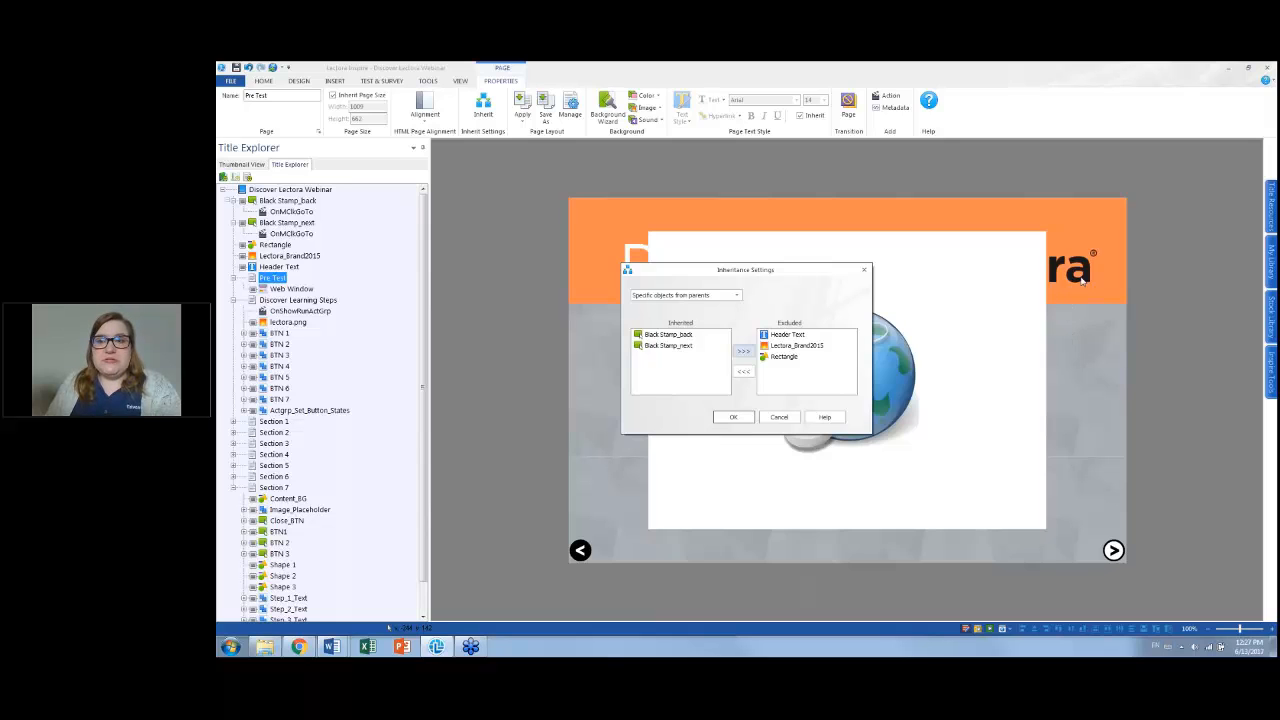
left_click(729, 418)
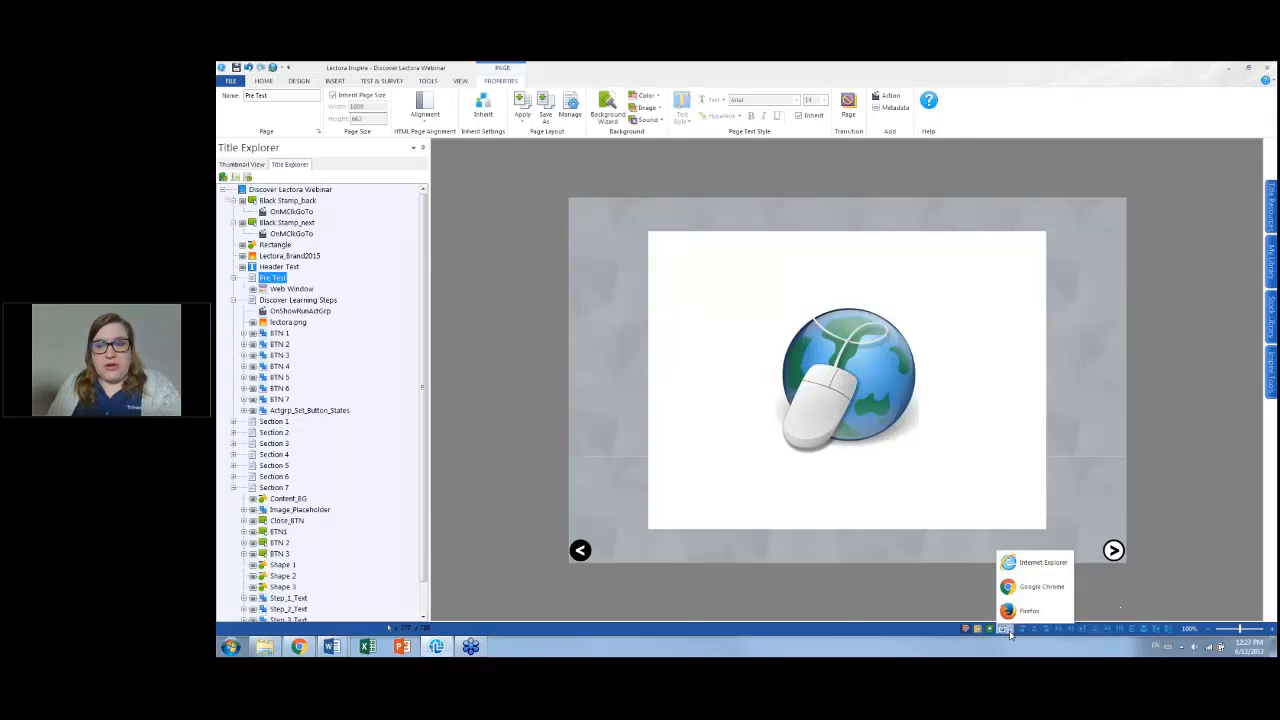
Preview the Pre Test page in a browser, close the preview, and select the Discover Learning Steps page
left_click(389, 627)
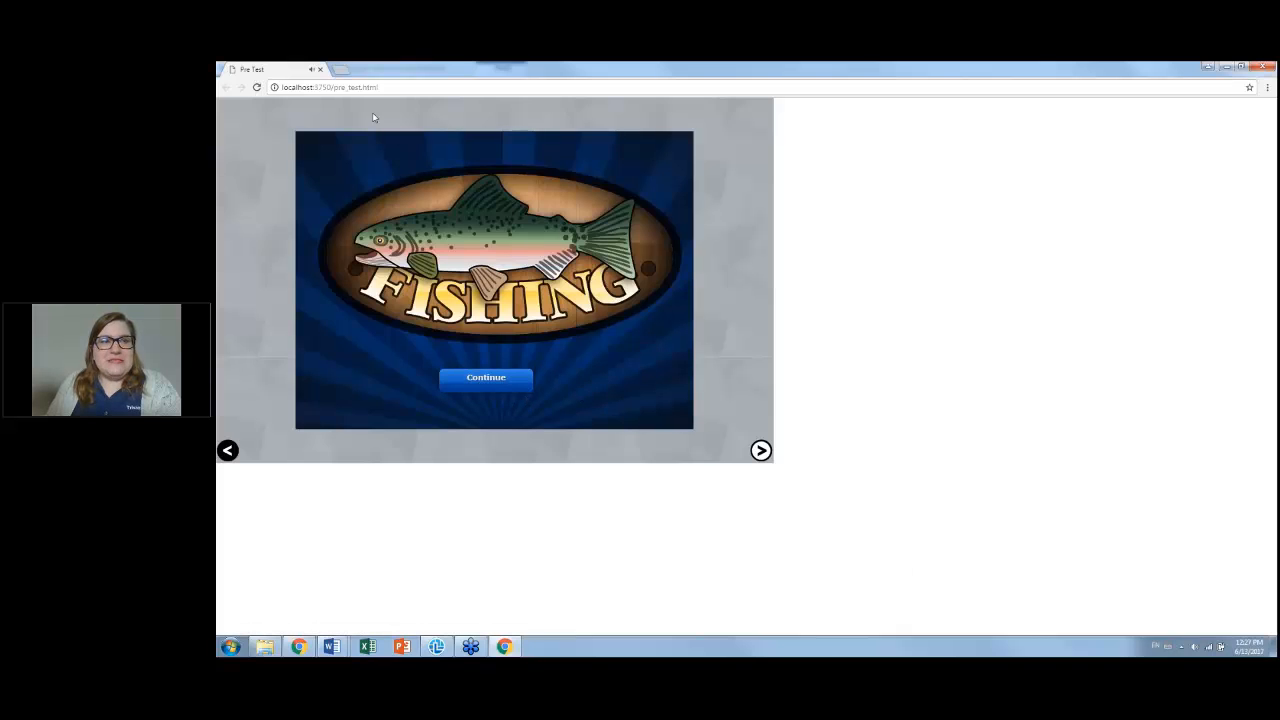
left_click(1263, 66)
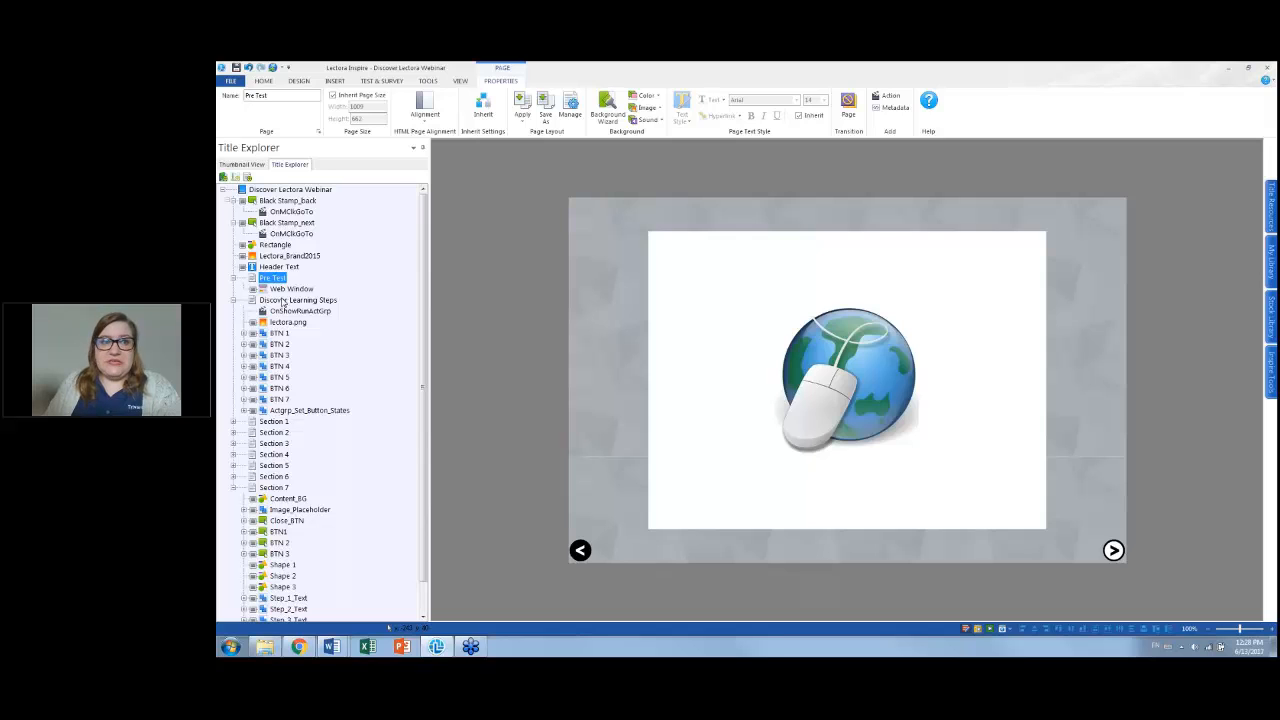
left_click(285, 300)
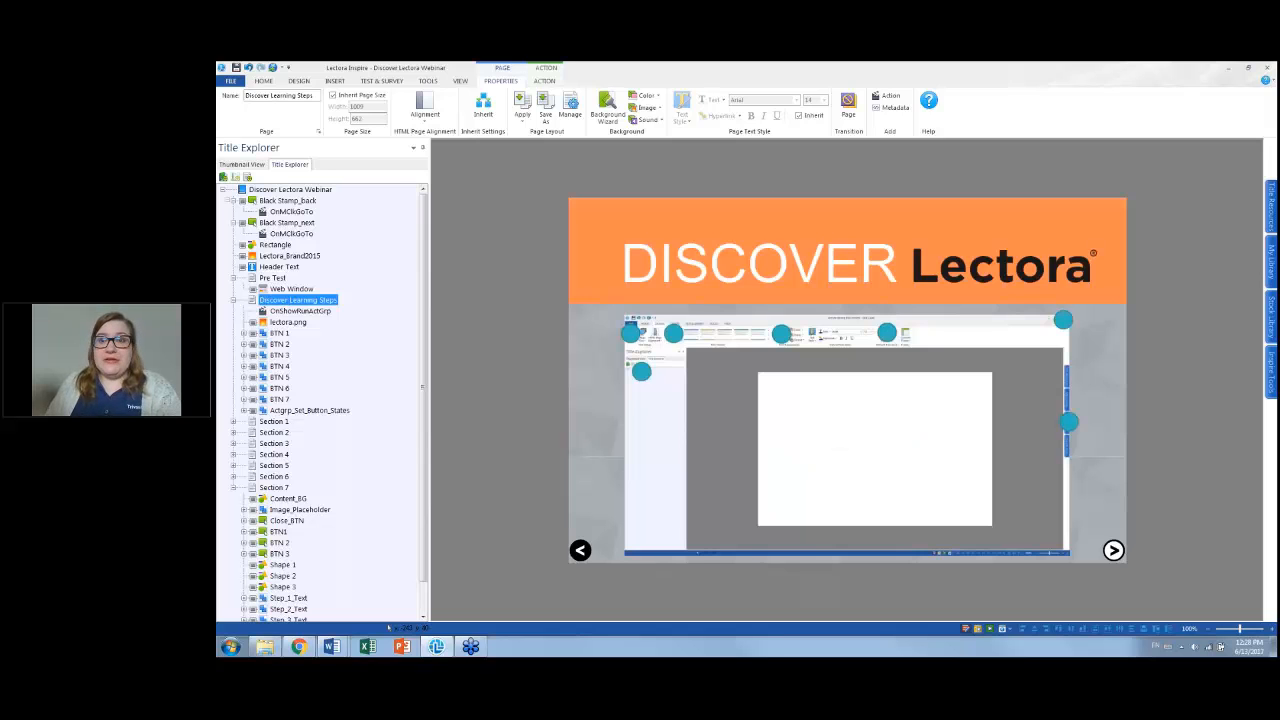